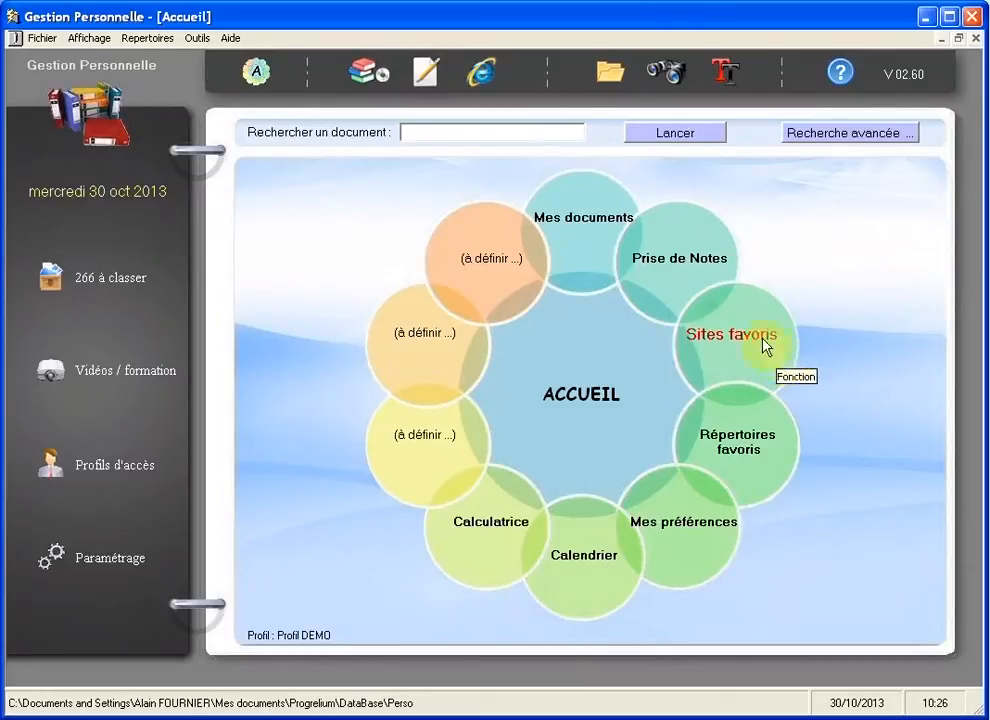
Step: Open the Rédaction library's Twitter binder in the Documentation view and display its Articles tab
click(369, 76)
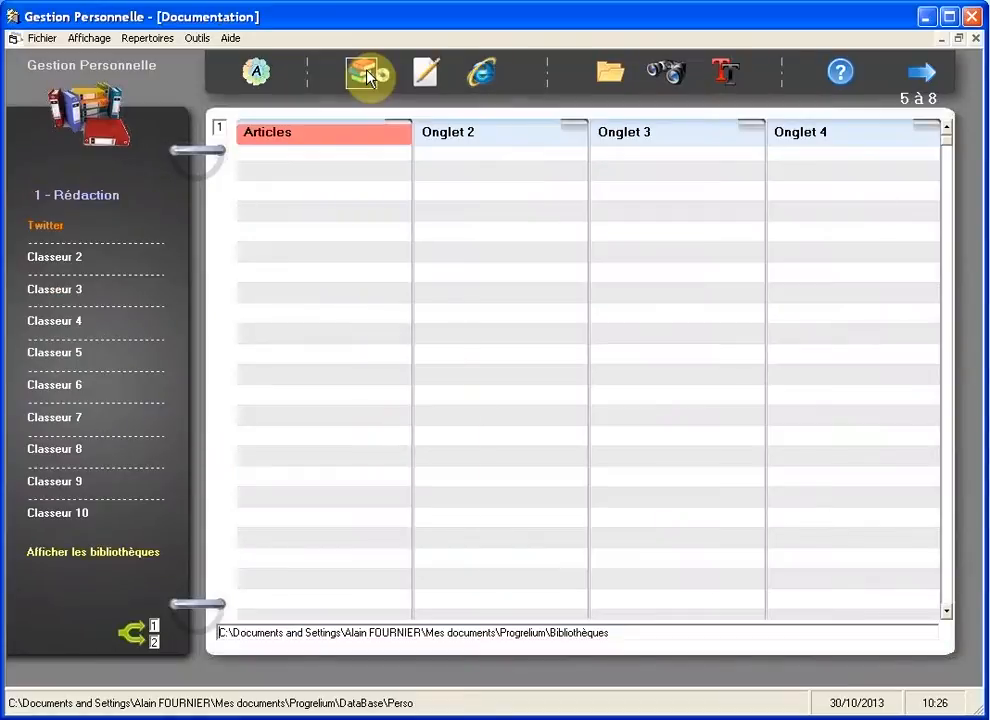
click(68, 194)
click(55, 228)
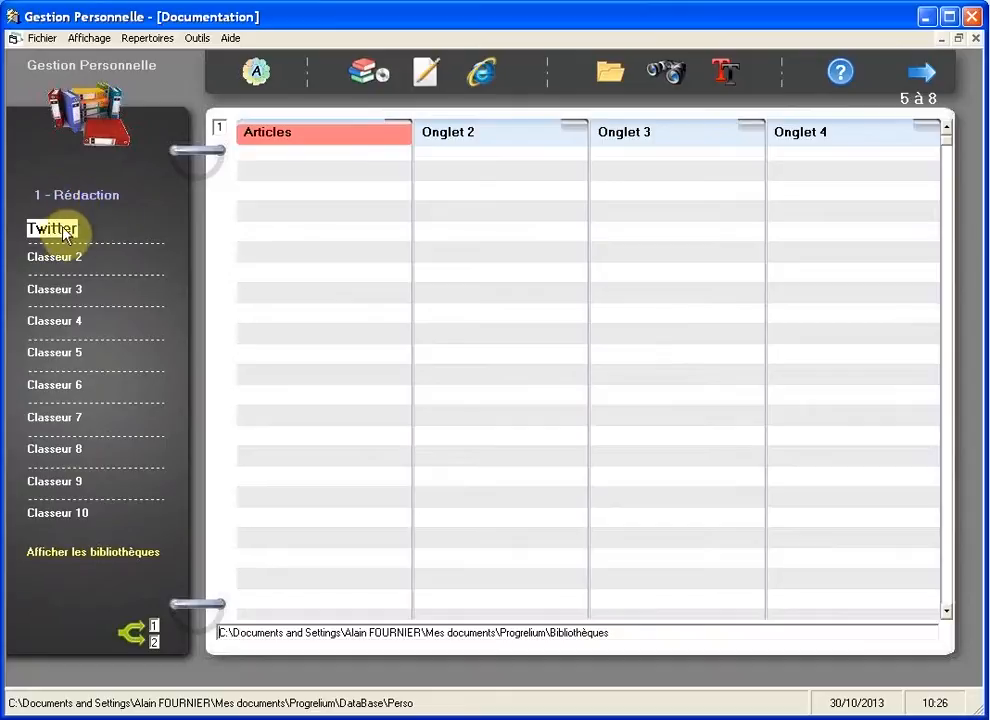
click(294, 140)
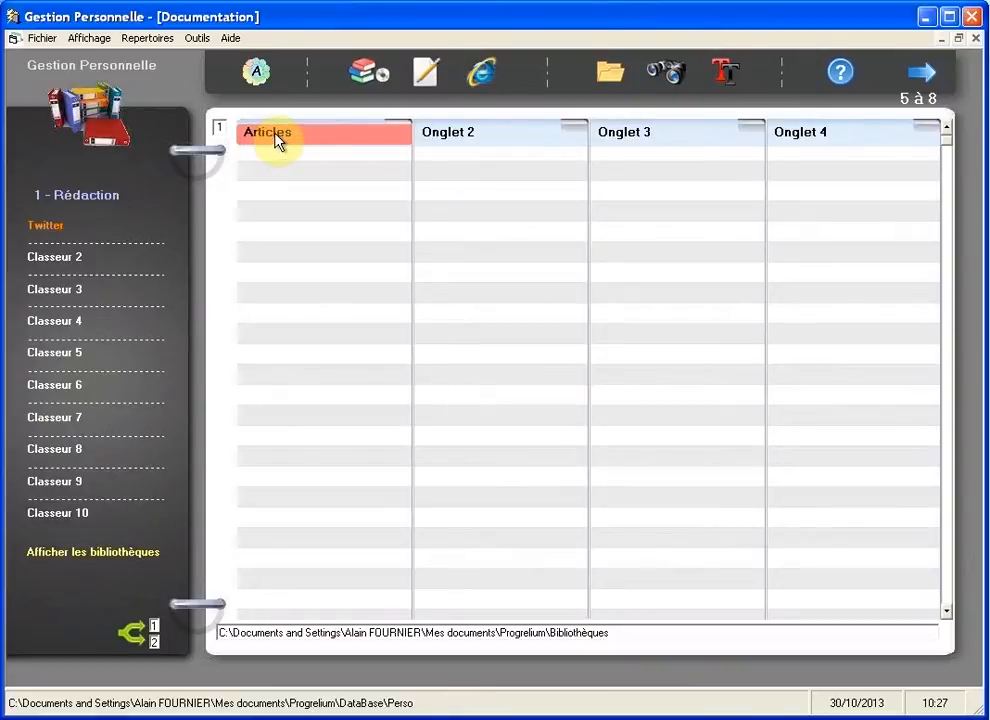
Step: Use Définir le répertoire to assign the Bibliothèques\Twitter\Articles folder to the Articles tab
right_click(276, 140)
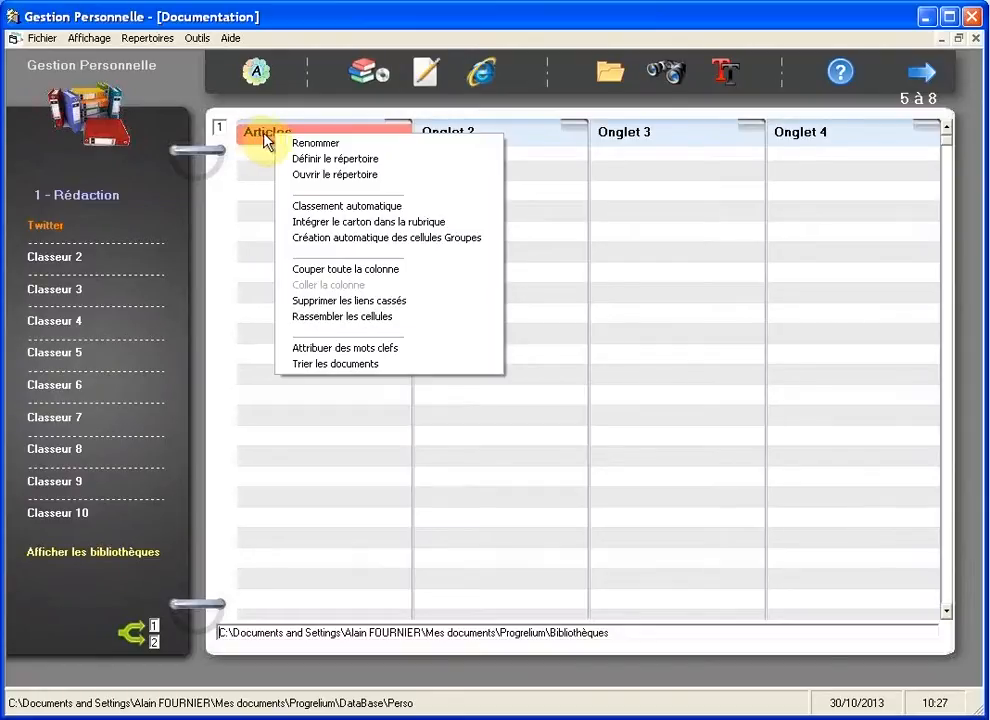
click(385, 160)
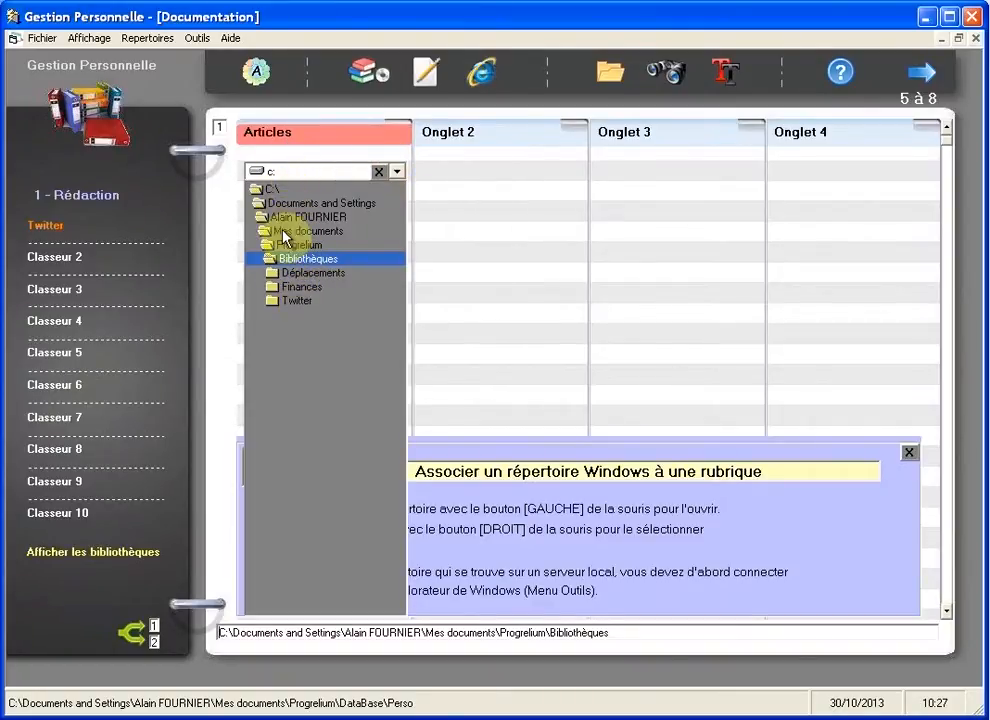
click(285, 302)
double_click(284, 302)
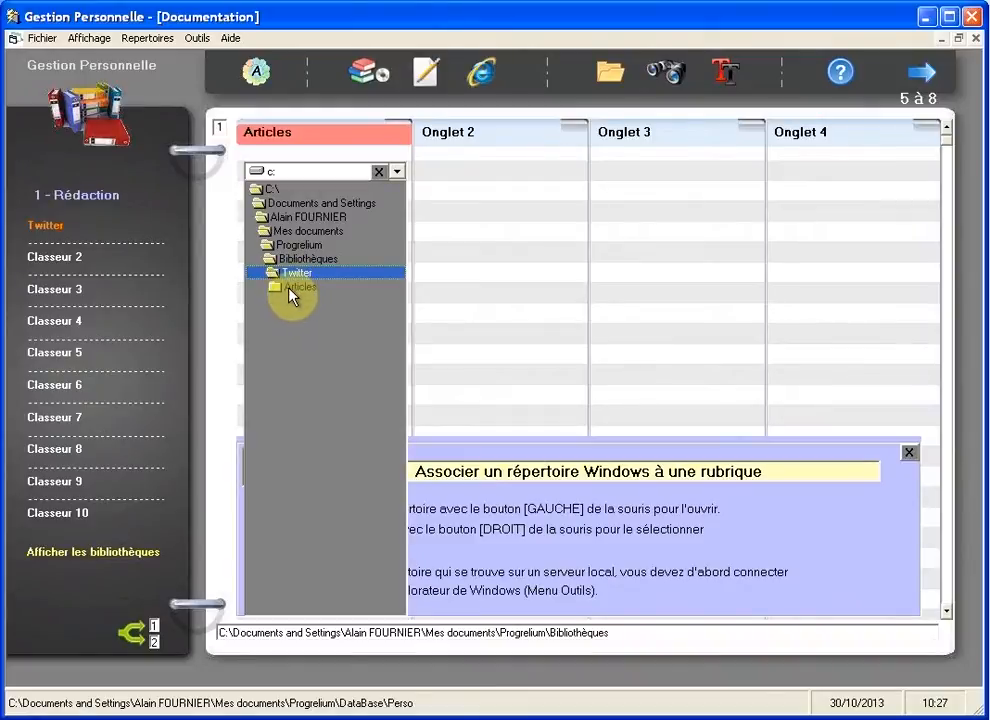
click(293, 288)
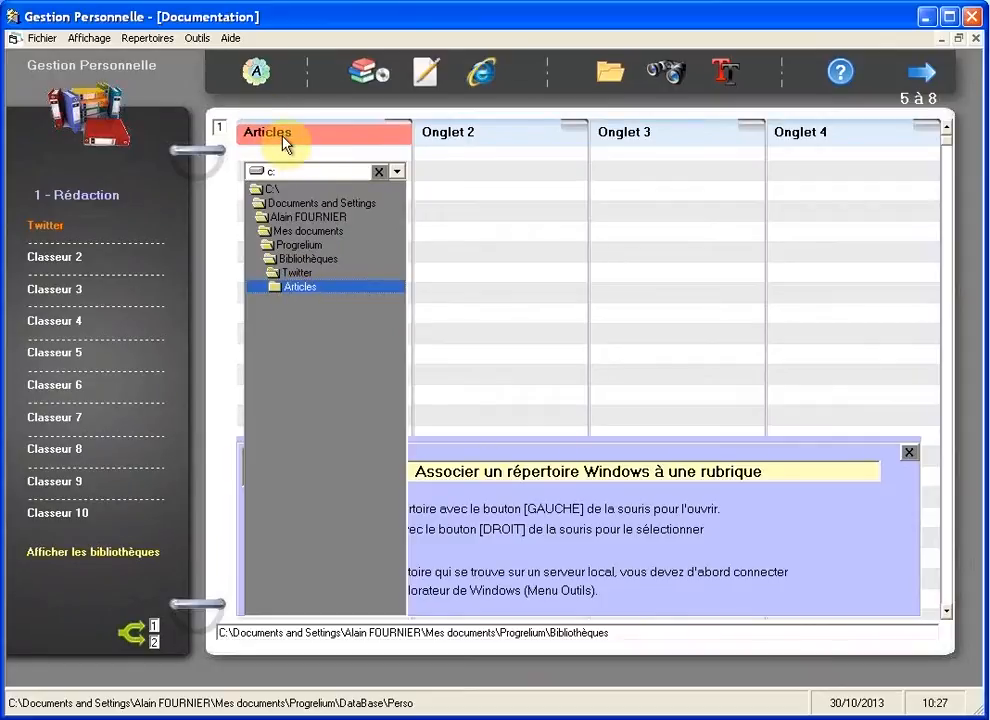
right_click(318, 289)
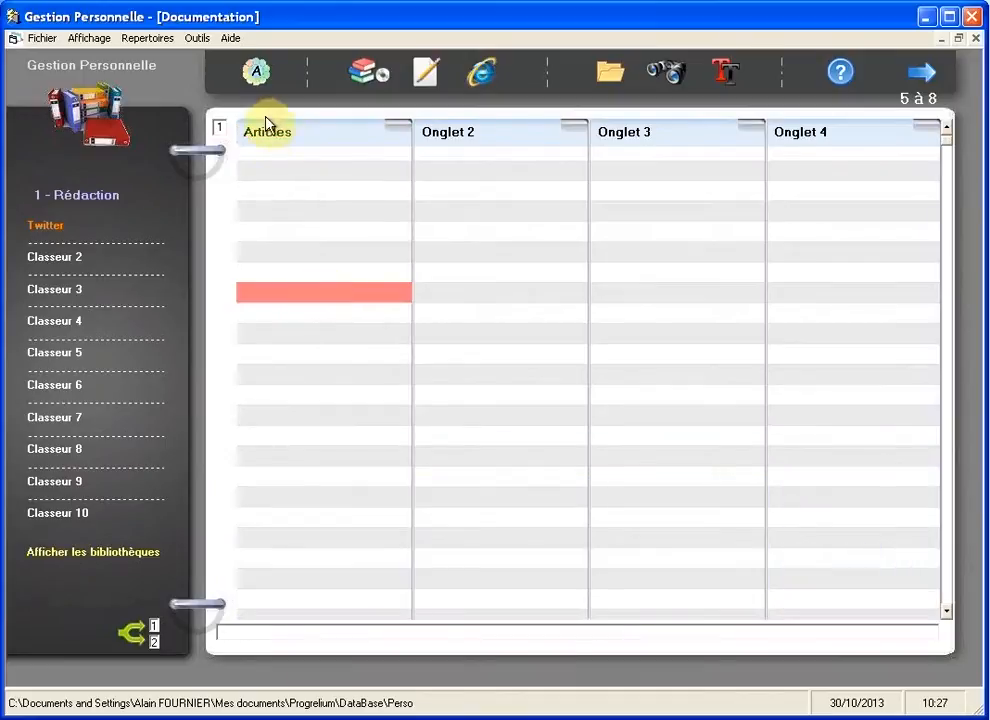
Step: Redisplay the Articles tab to check its Bibliothèques\Twitter\Articles path and open that folder
click(267, 140)
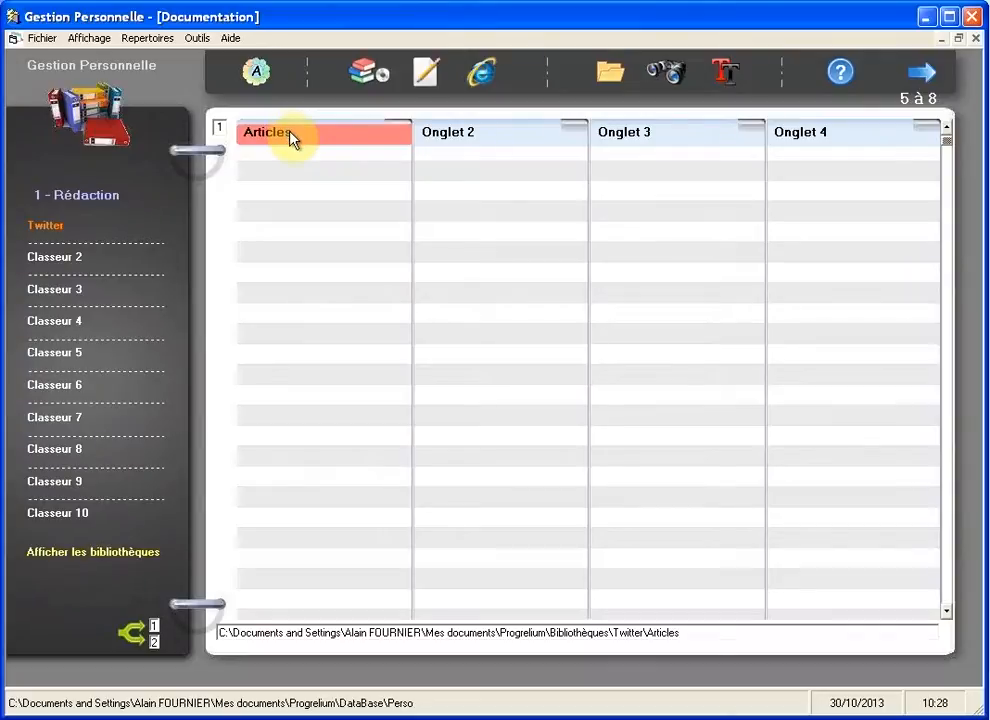
double_click(292, 134)
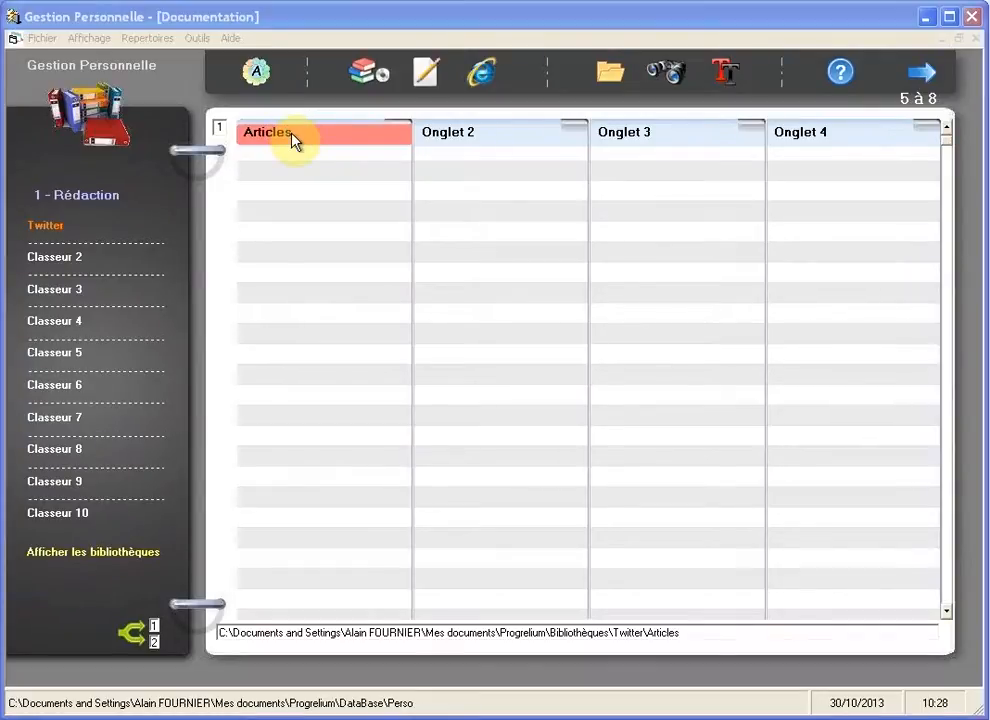
drag(44, 58, 411, 133)
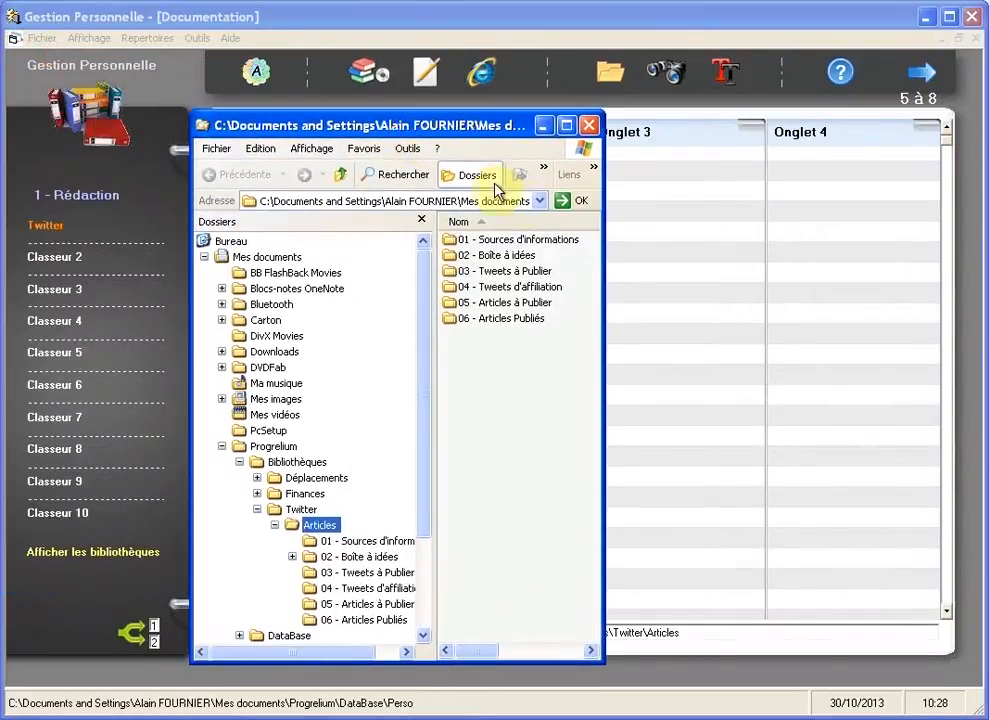
drag(603, 180, 972, 221)
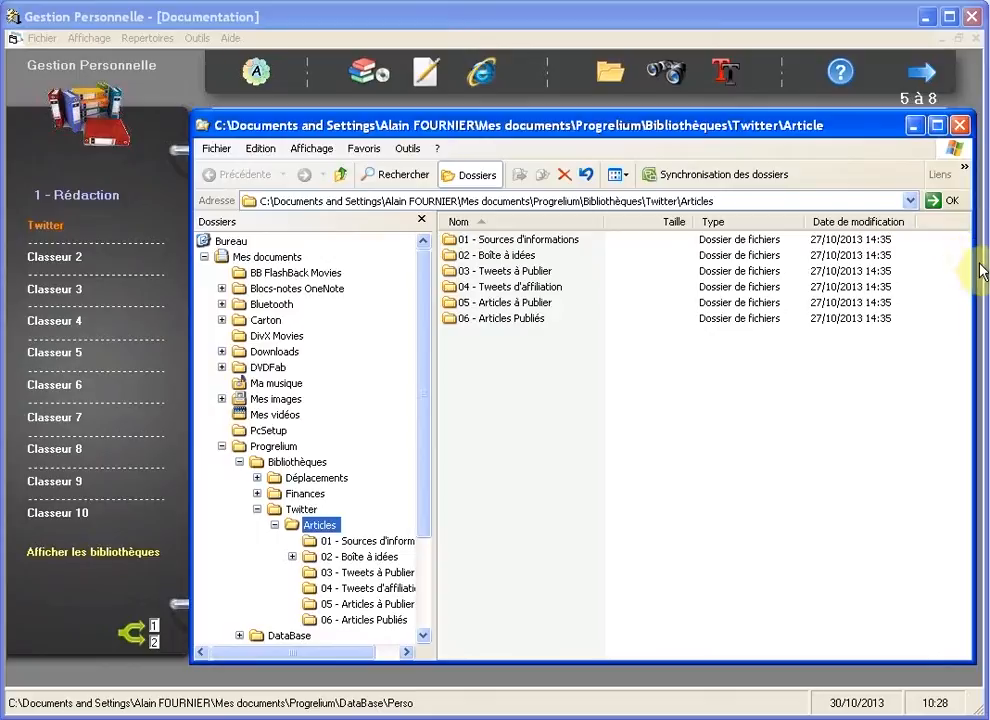
drag(968, 265, 628, 292)
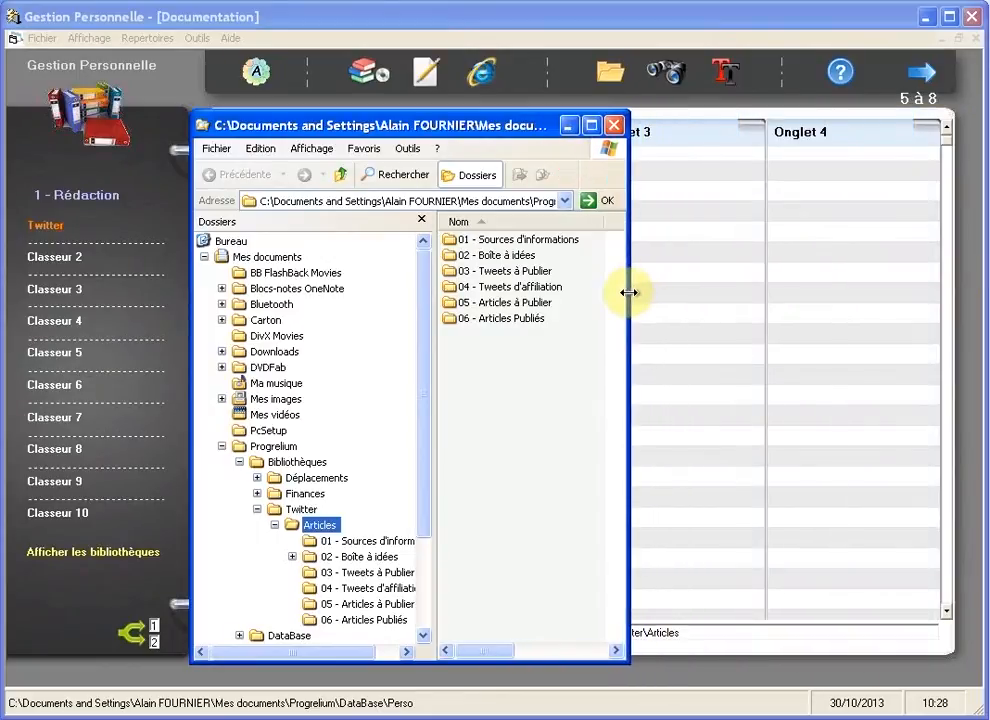
drag(444, 128, 17, 57)
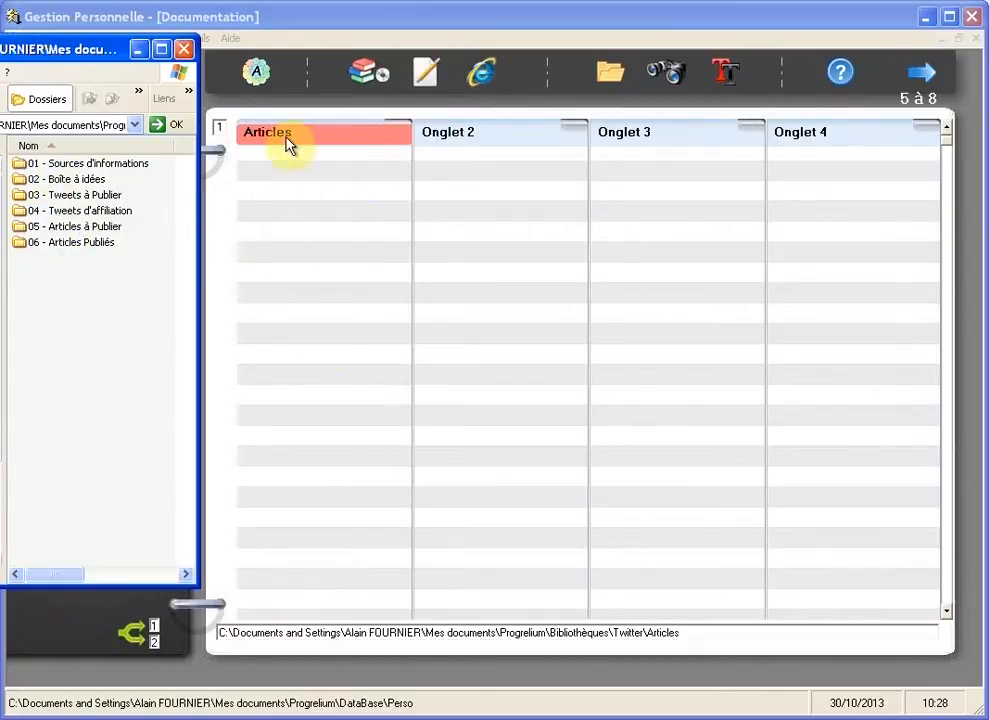
click(184, 48)
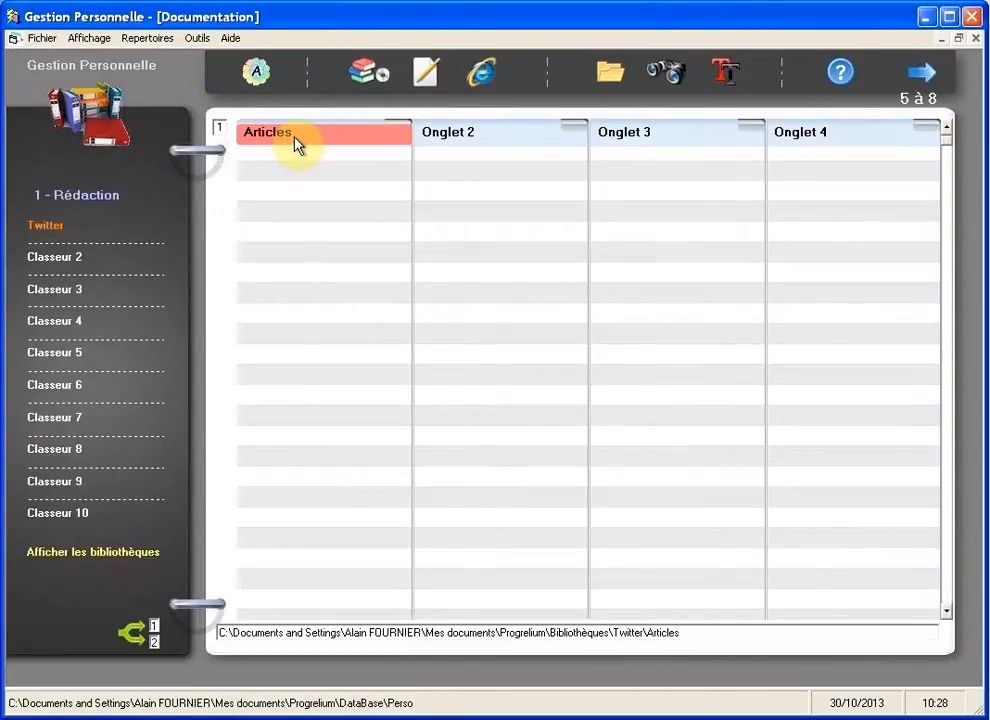
Step: Auto-create group cells 01 - Sources d'informations through 06 - Articles Publiés from the Articles subfolders
right_click(316, 139)
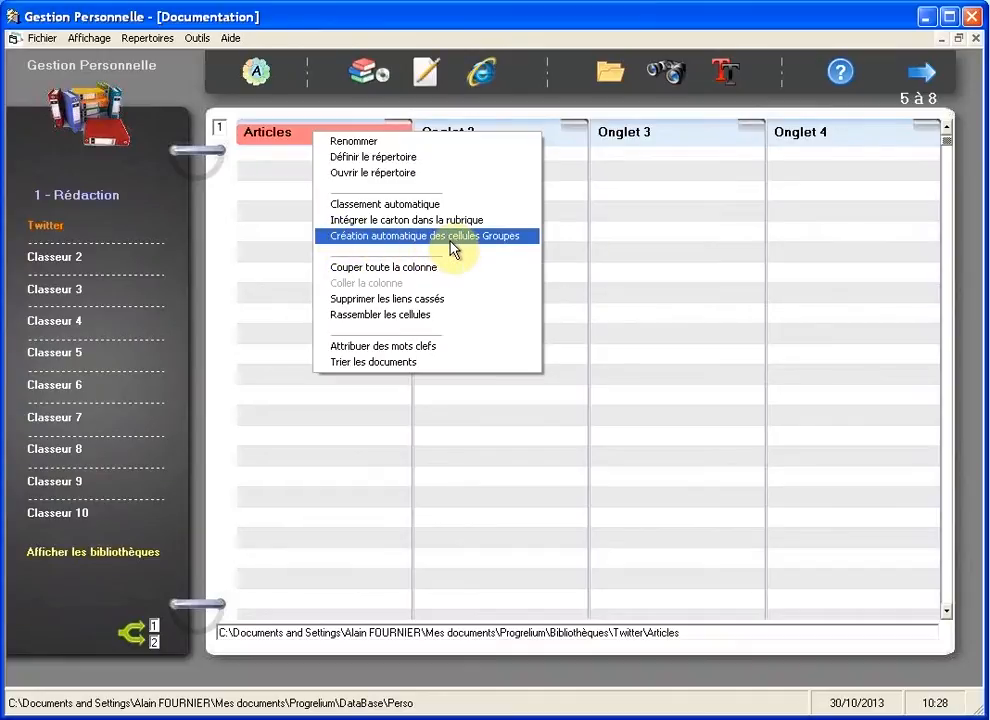
click(525, 241)
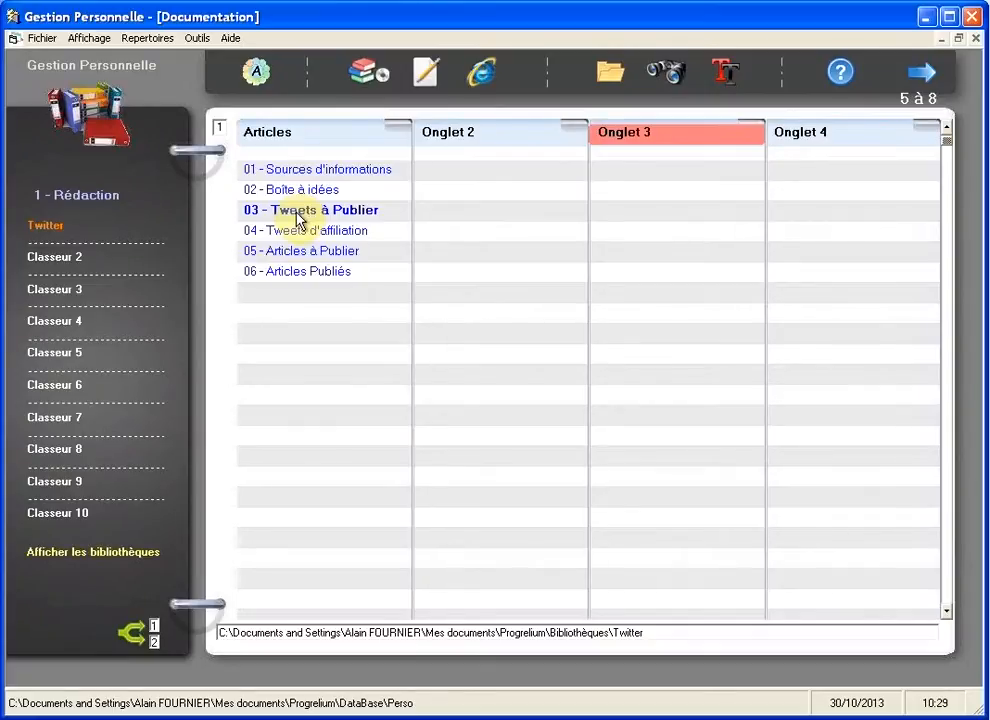
Step: Switch to the 2 - Déplacements library and open the Carton folder in a file window
click(79, 196)
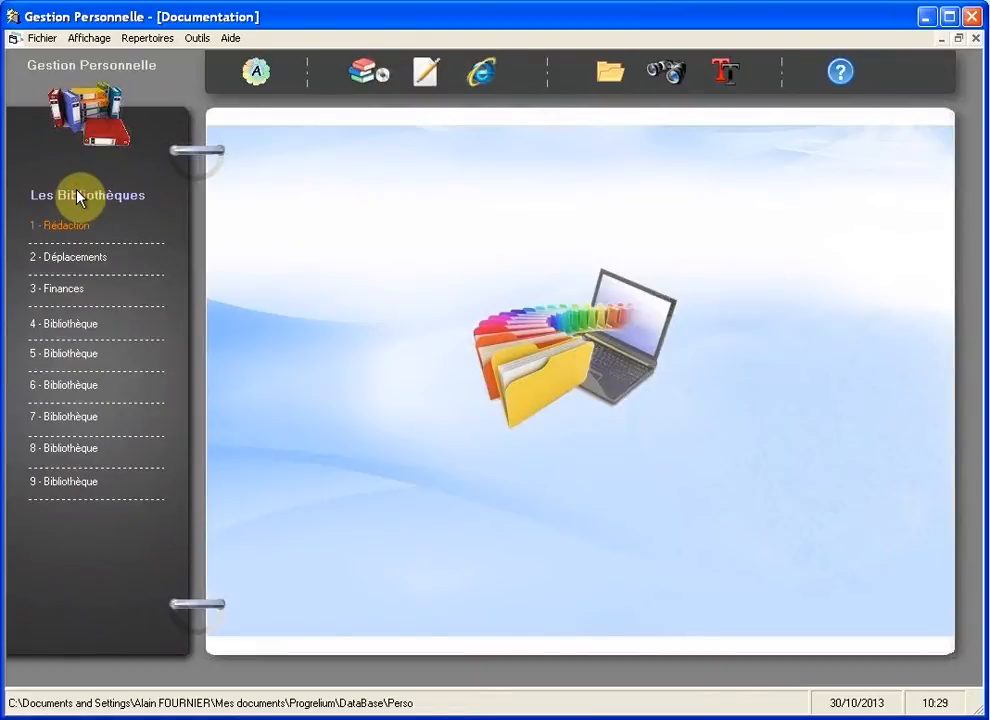
click(86, 263)
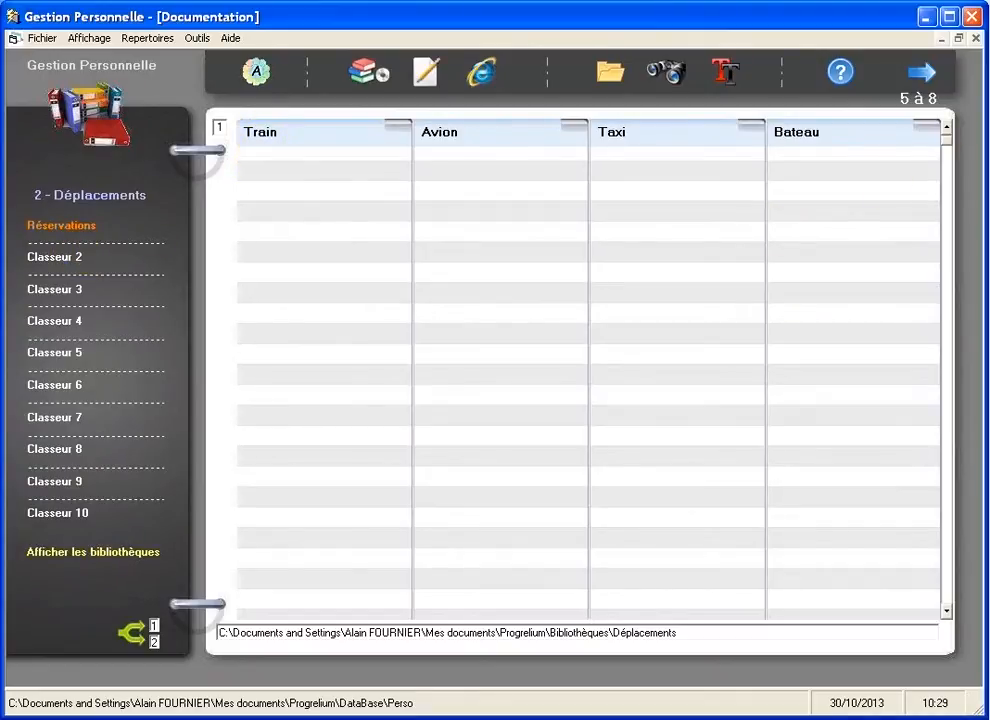
click(988, 45)
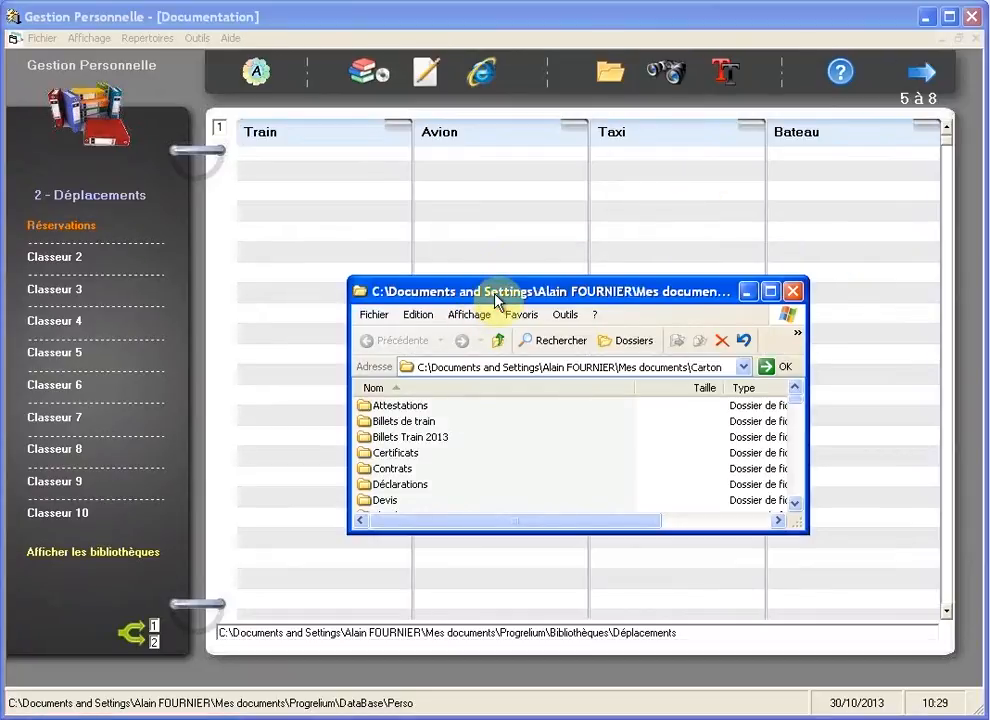
Step: Move the Billets Train 2013 folder from Carton into the Train column, then close the folder window
drag(495, 300, 688, 128)
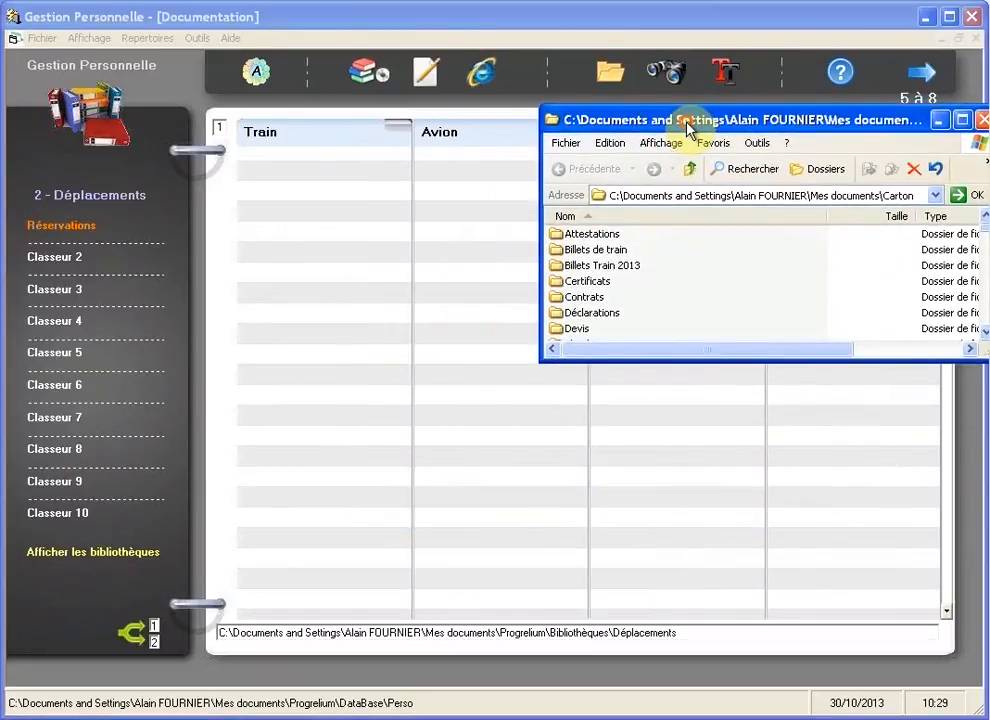
click(597, 265)
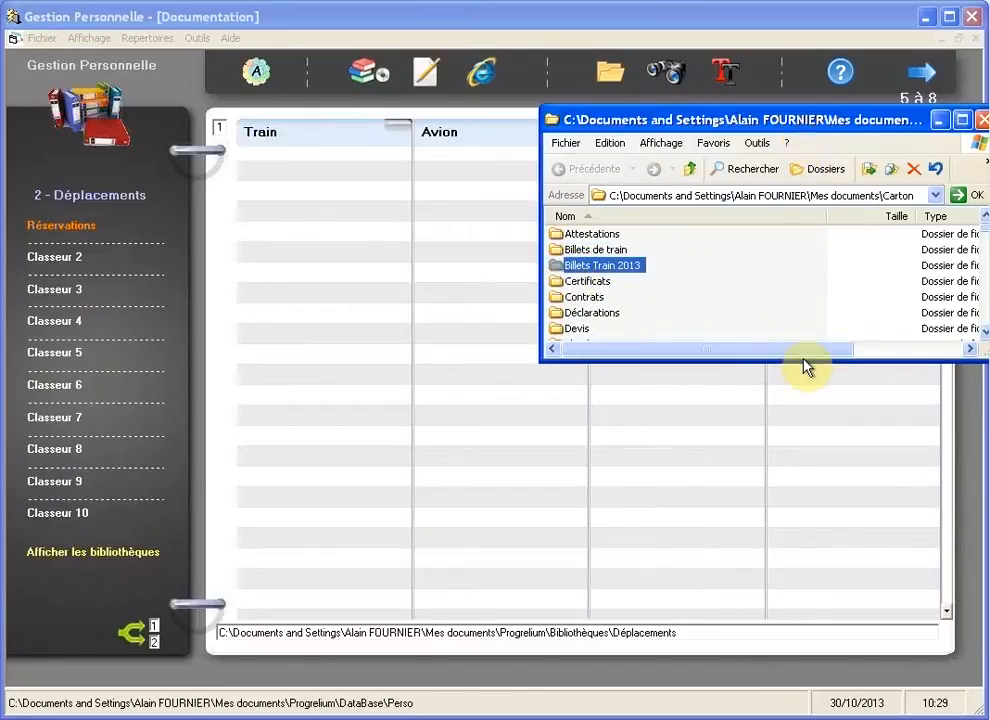
mouse_move(804, 360)
mouse_down()
mouse_move(818, 490)
mouse_move(797, 372)
mouse_up()
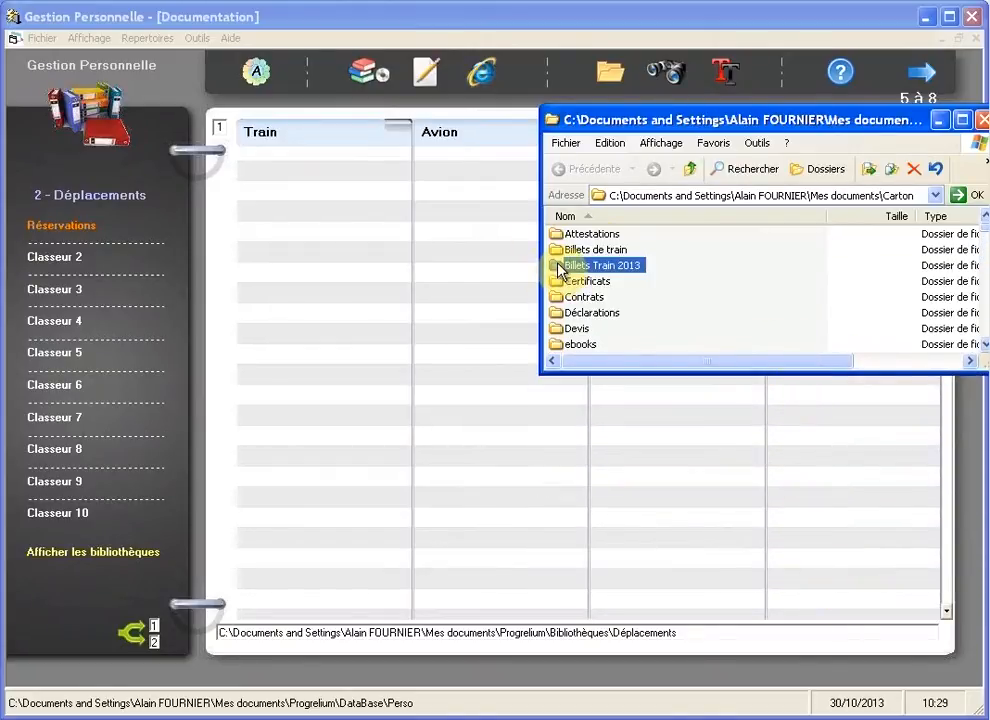
mouse_move(562, 271)
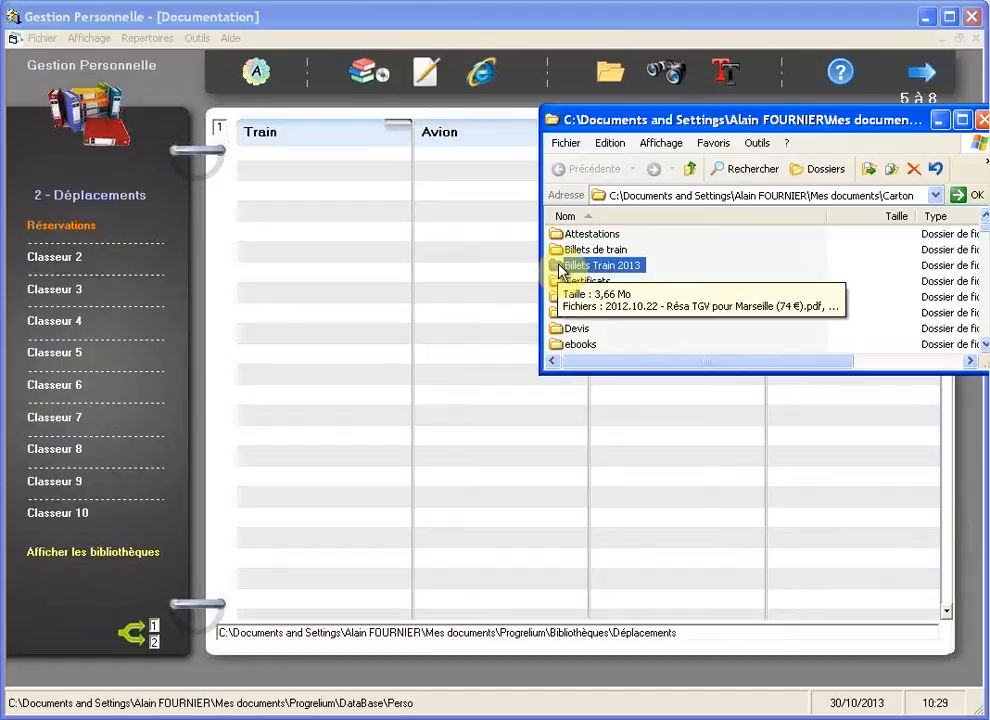
drag(562, 271, 297, 179)
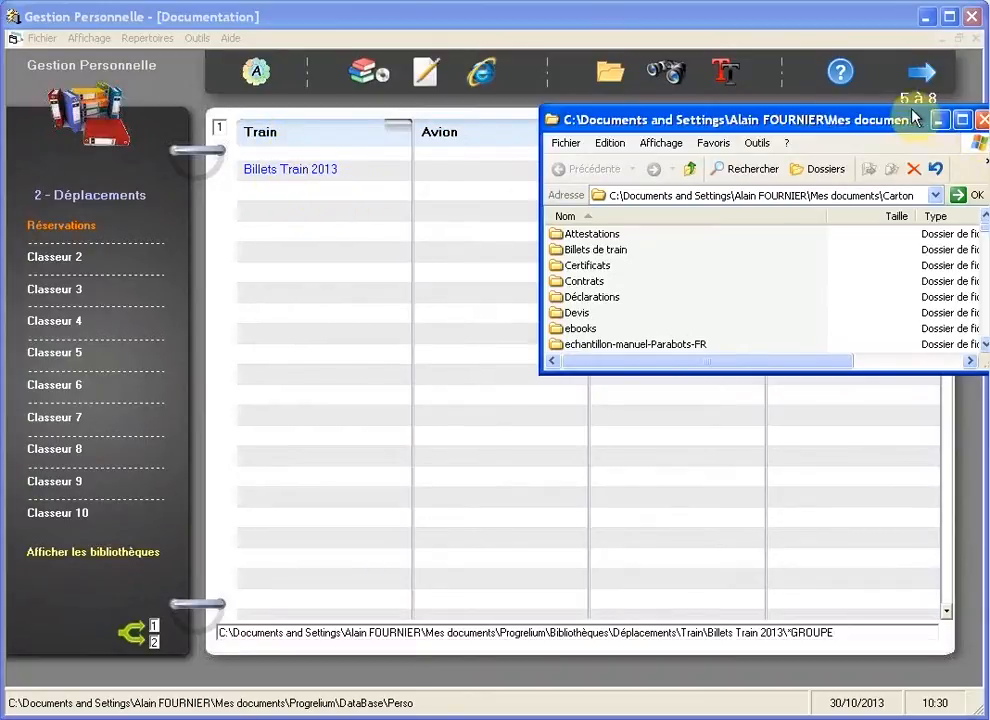
click(981, 121)
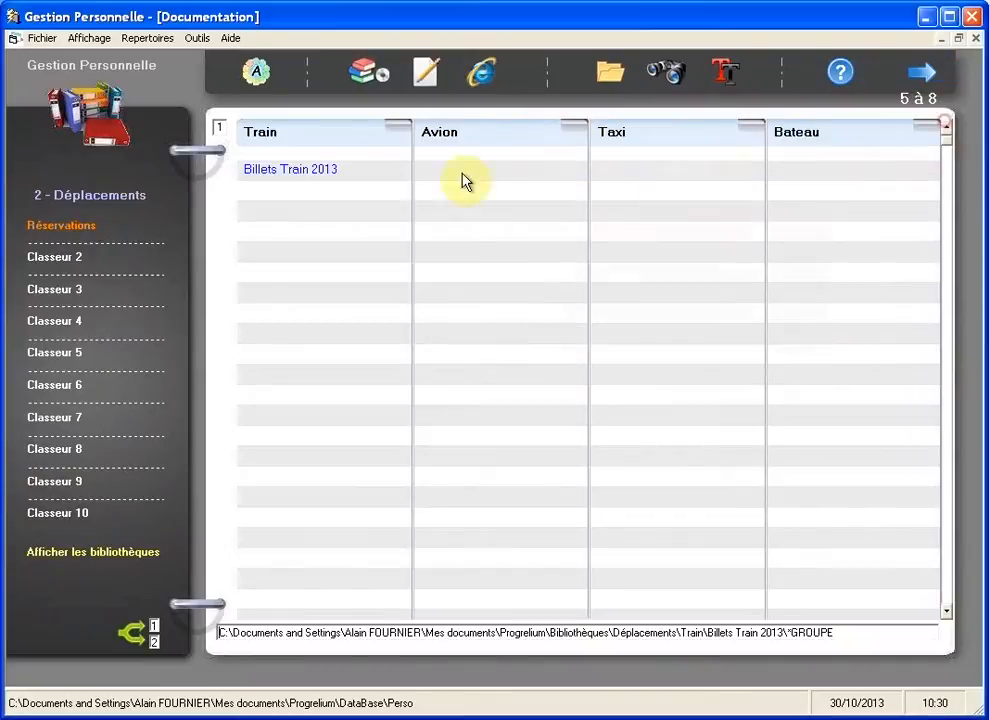
click(302, 180)
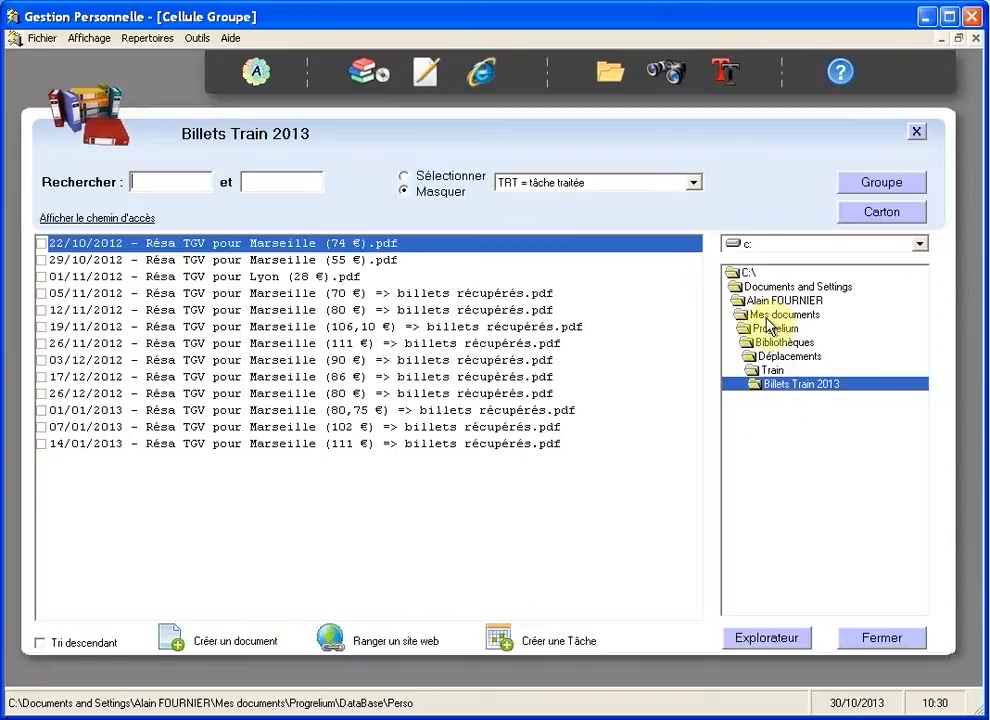
click(776, 370)
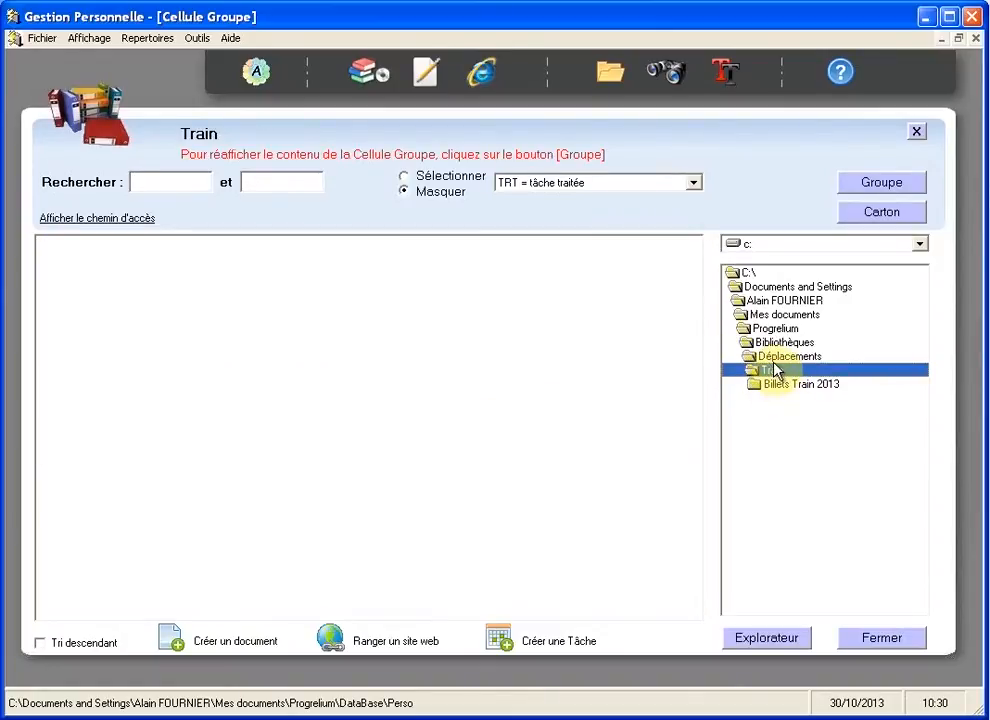
click(780, 356)
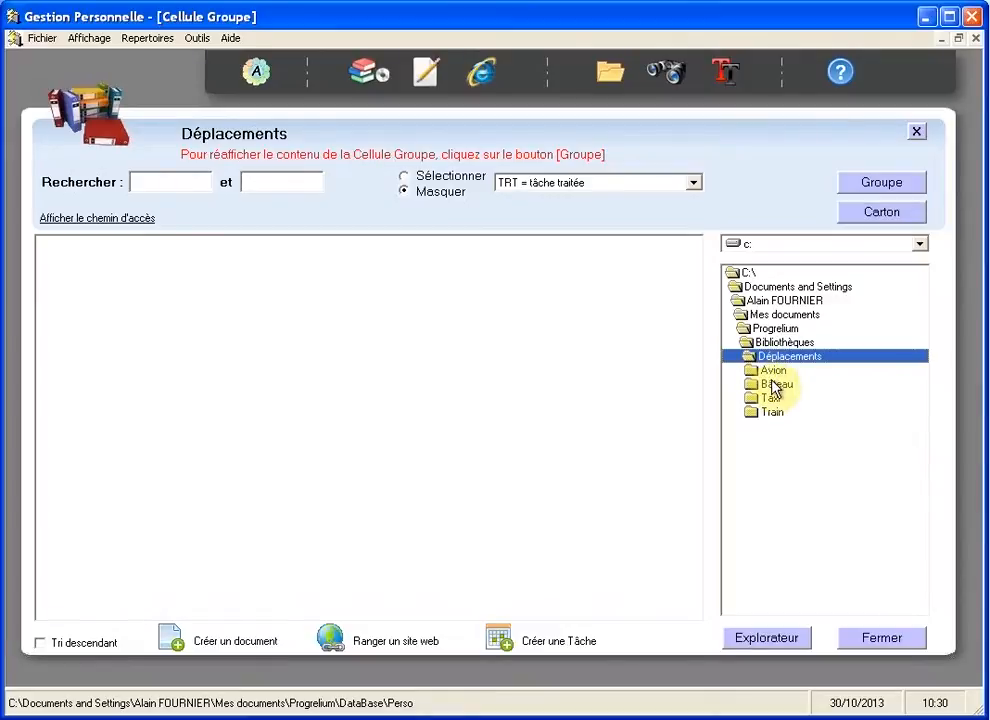
click(918, 132)
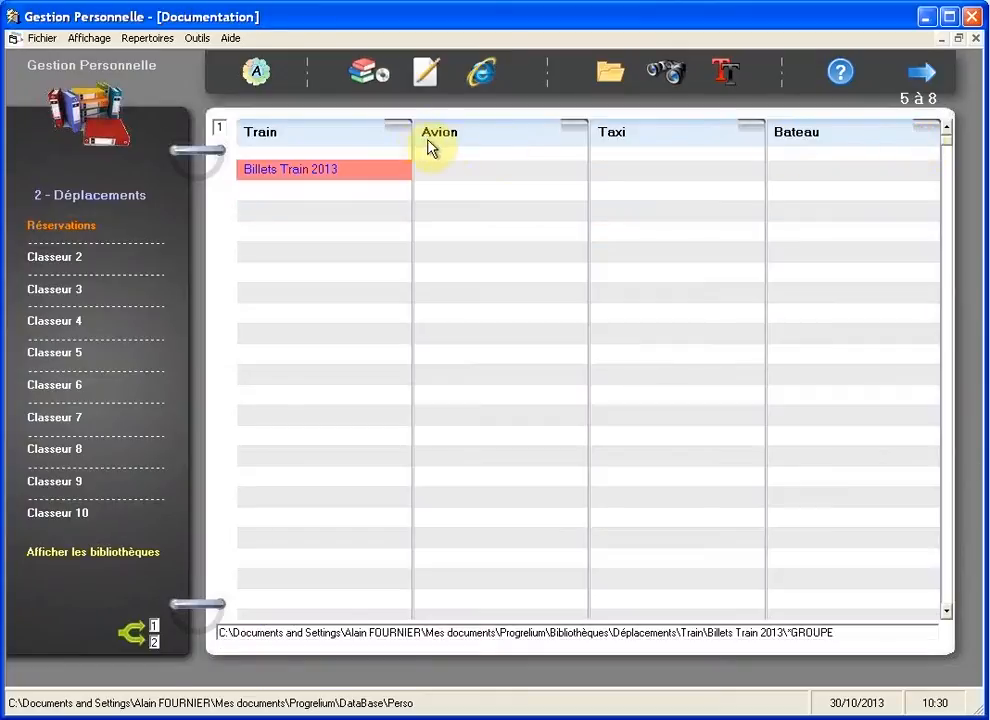
Step: Browse the Avion, Taxi, Bateau and Train sections of the Réservations binder
click(464, 139)
click(638, 140)
click(884, 138)
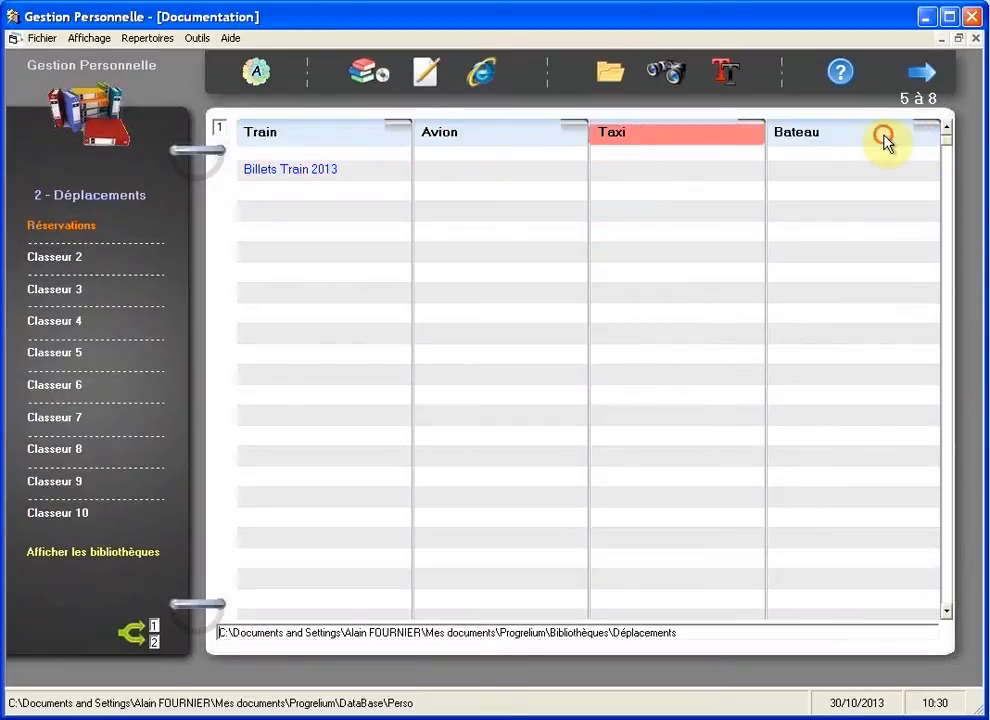
click(490, 140)
click(345, 140)
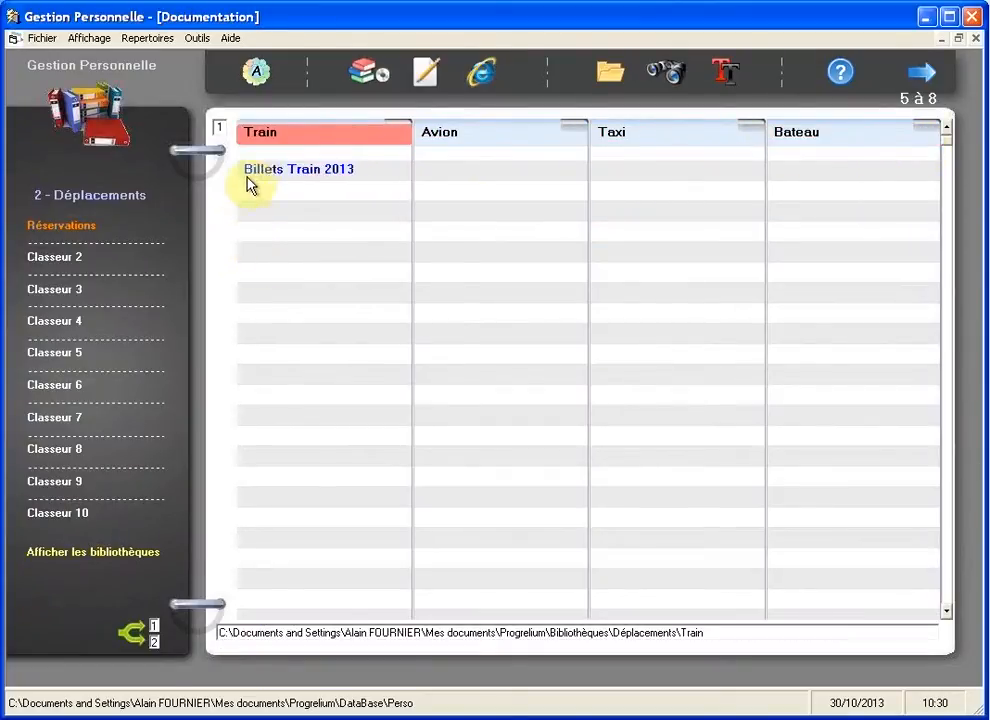
Step: Open the 3 - Finances library and select the 2013 budget entry
click(105, 198)
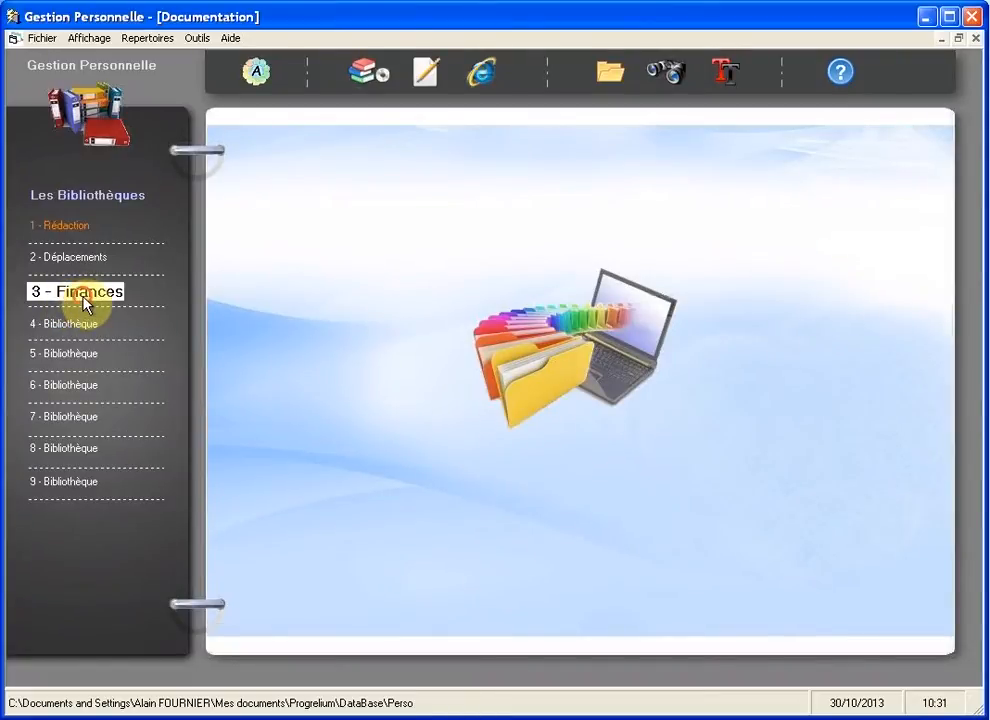
click(85, 300)
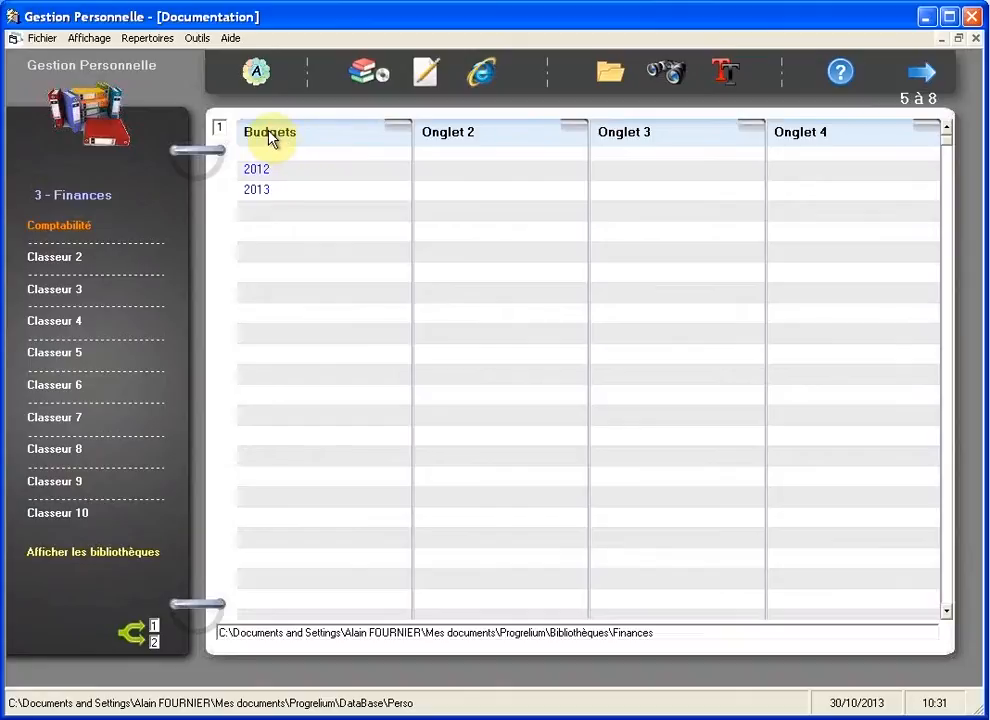
click(258, 190)
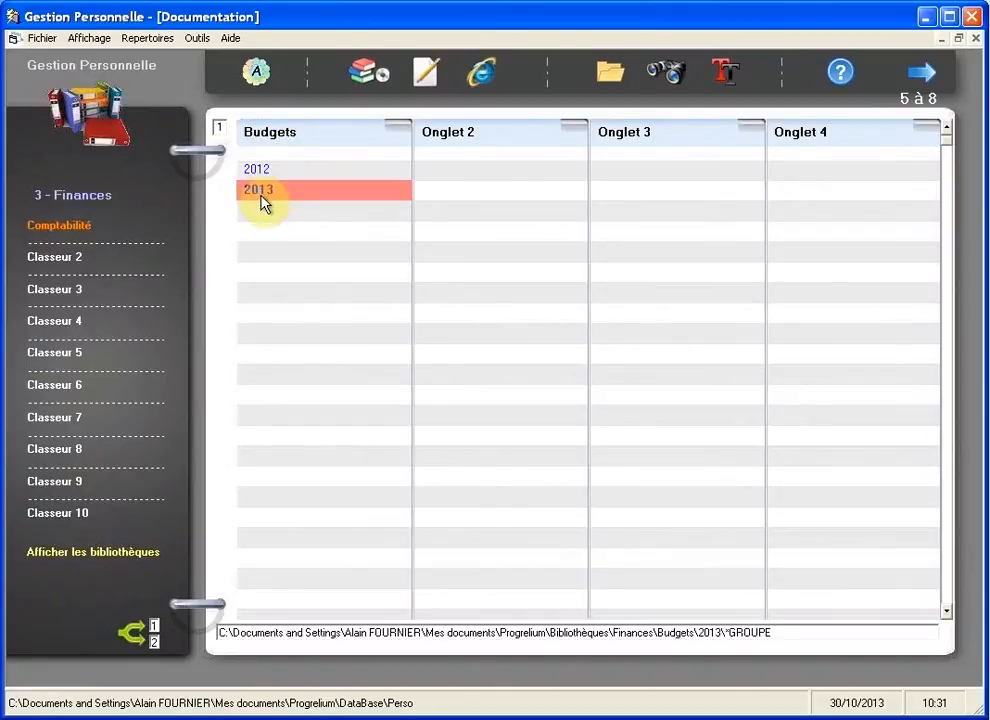
Step: Create twelve monthly subfolders under the 2013 budget folder with the base name 'Mois'
double_click(262, 198)
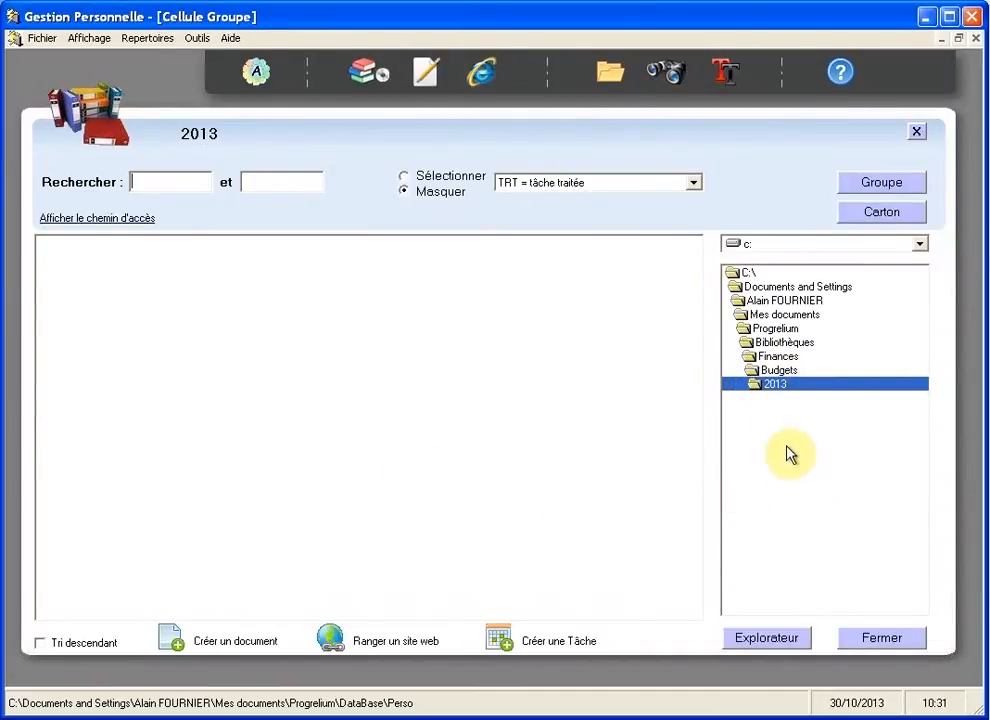
right_click(798, 389)
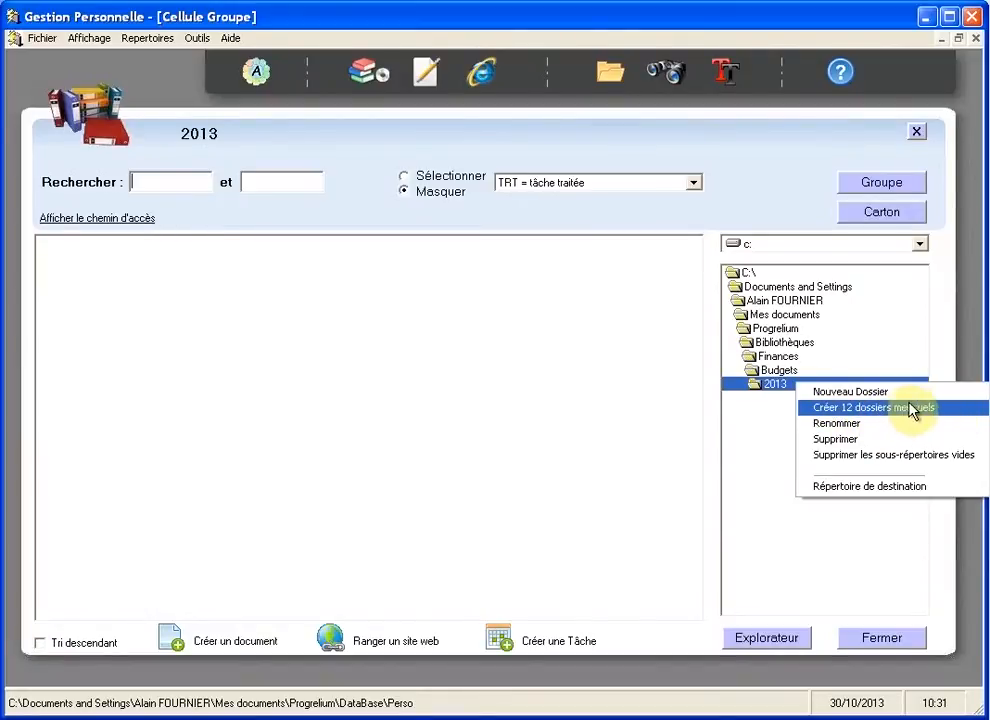
click(960, 414)
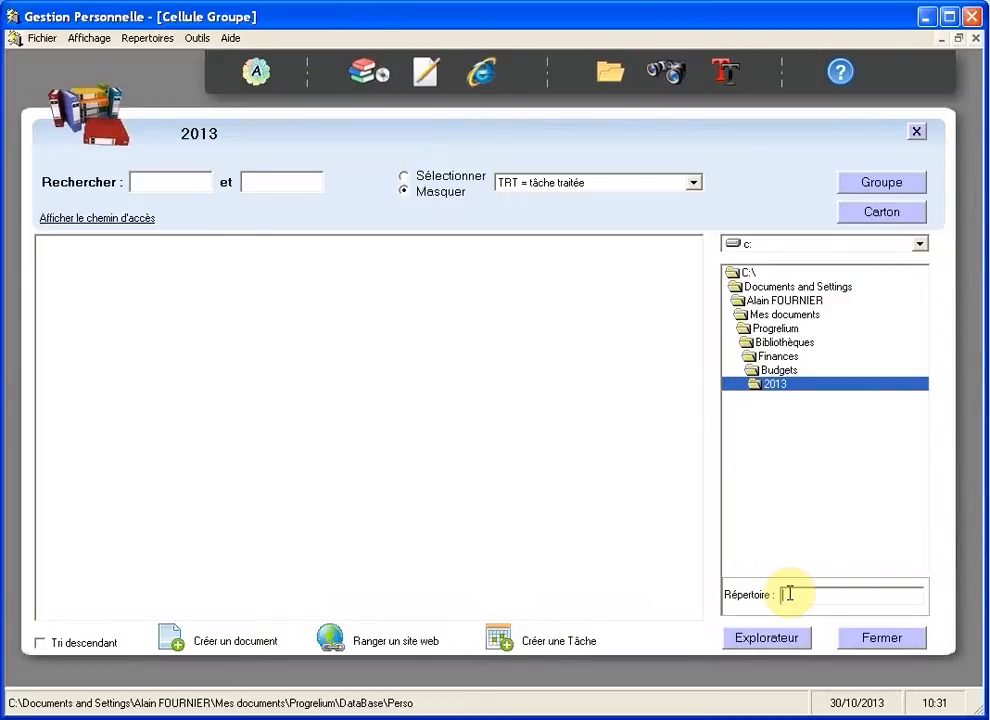
text(Mois)
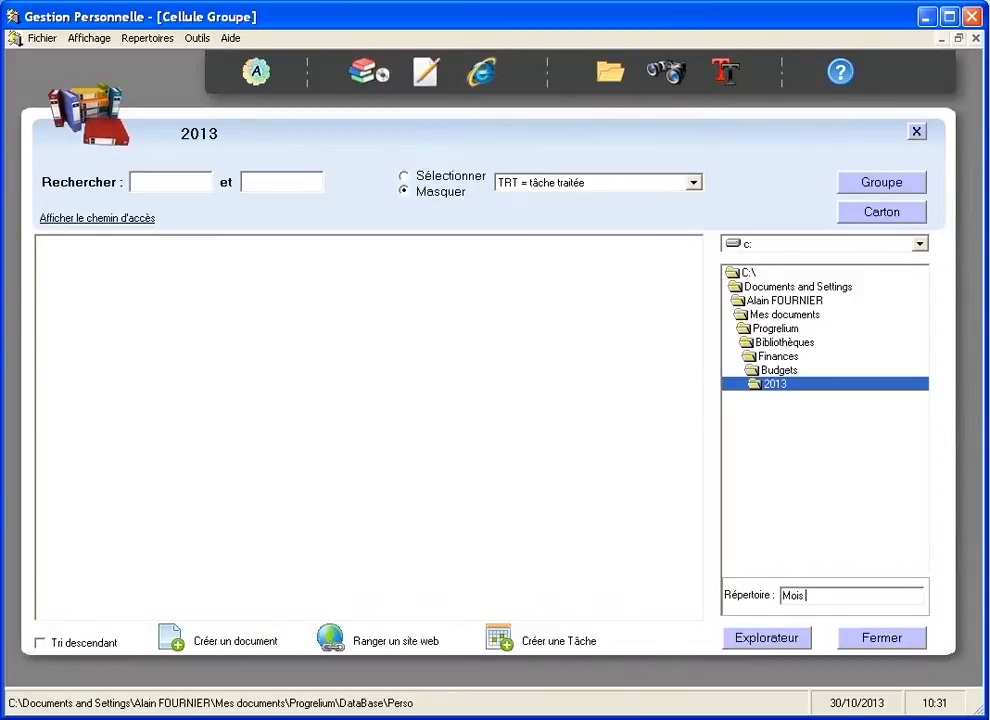
key(Return)
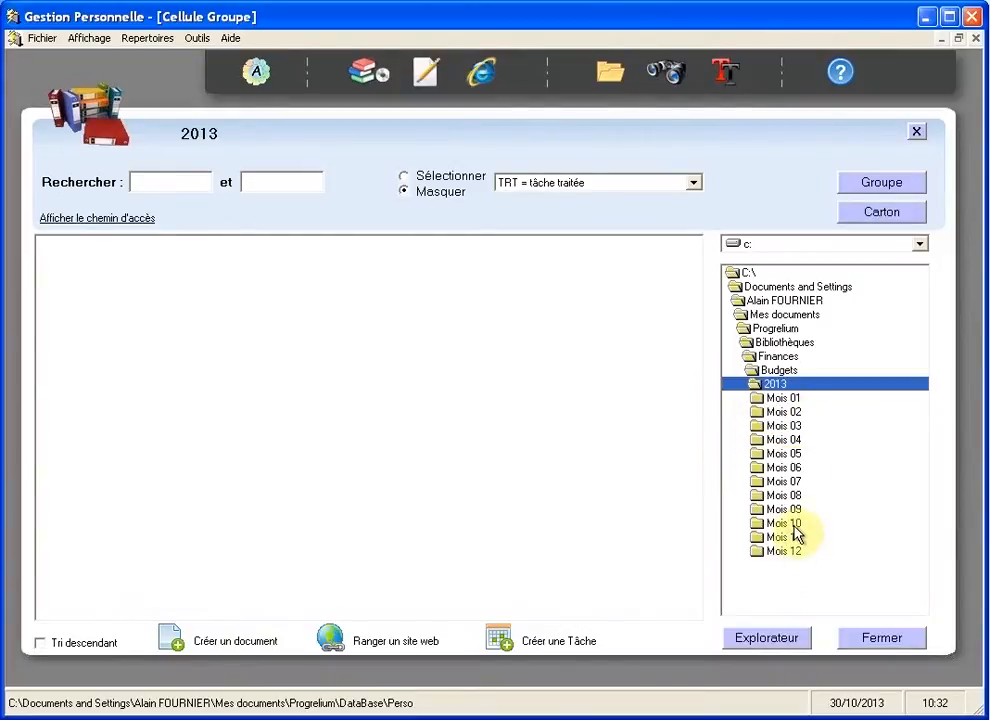
Step: Delete the empty Mois 01 to Mois 12 subfolders from the 2013 folder, confirming with Oui
right_click(782, 390)
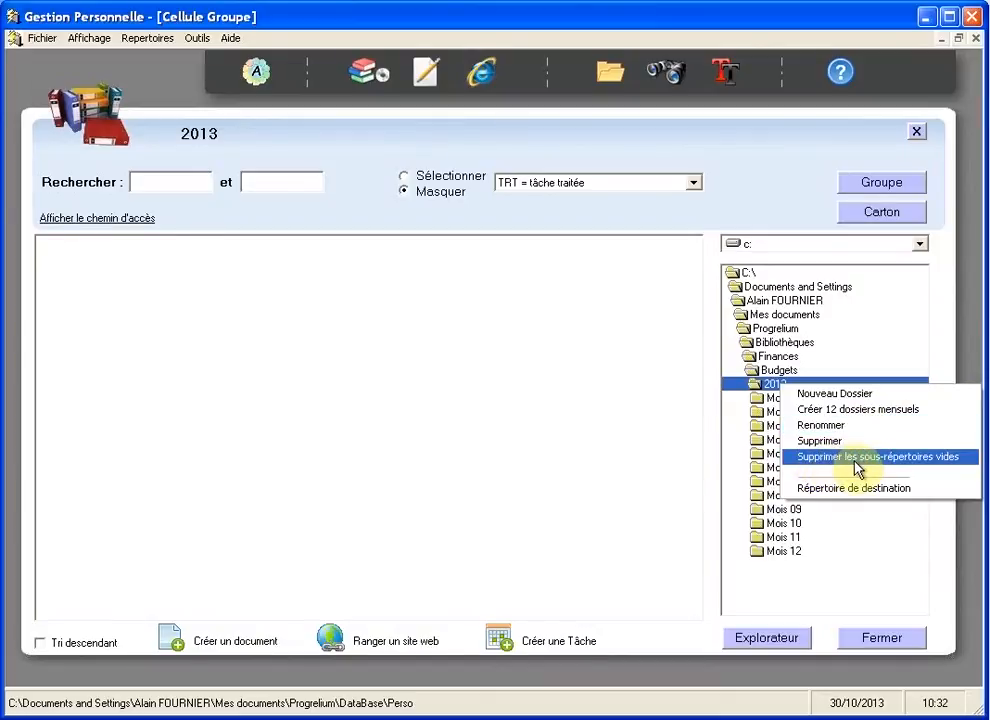
click(960, 462)
click(420, 432)
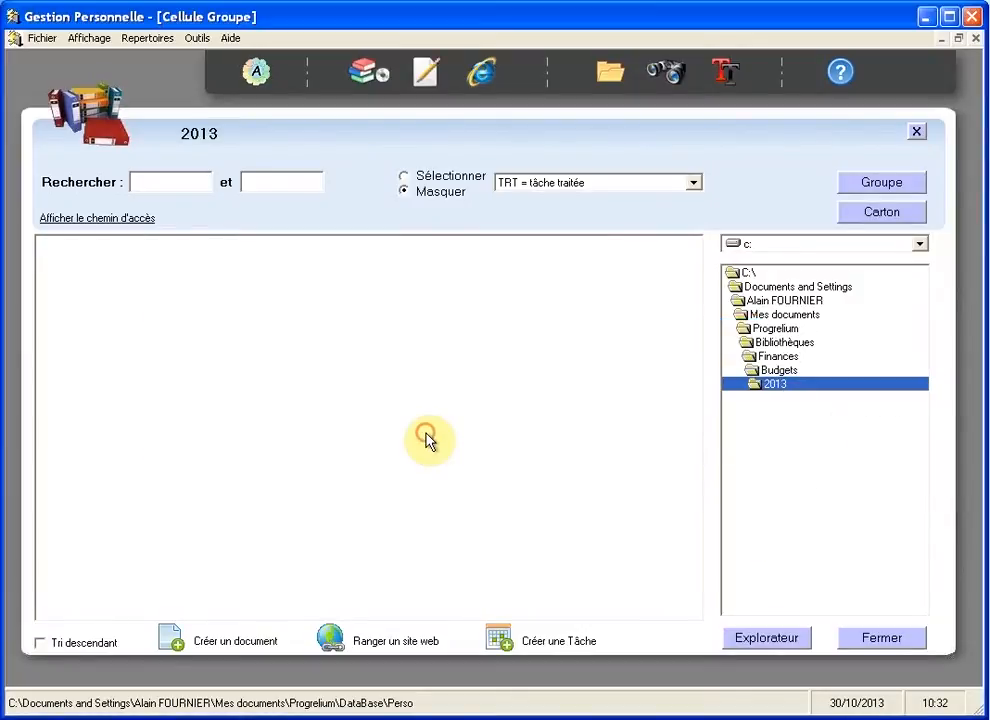
Step: Create twelve 'Budget Mois' monthly subfolders under 2013 and return to the Classeurs view
right_click(793, 391)
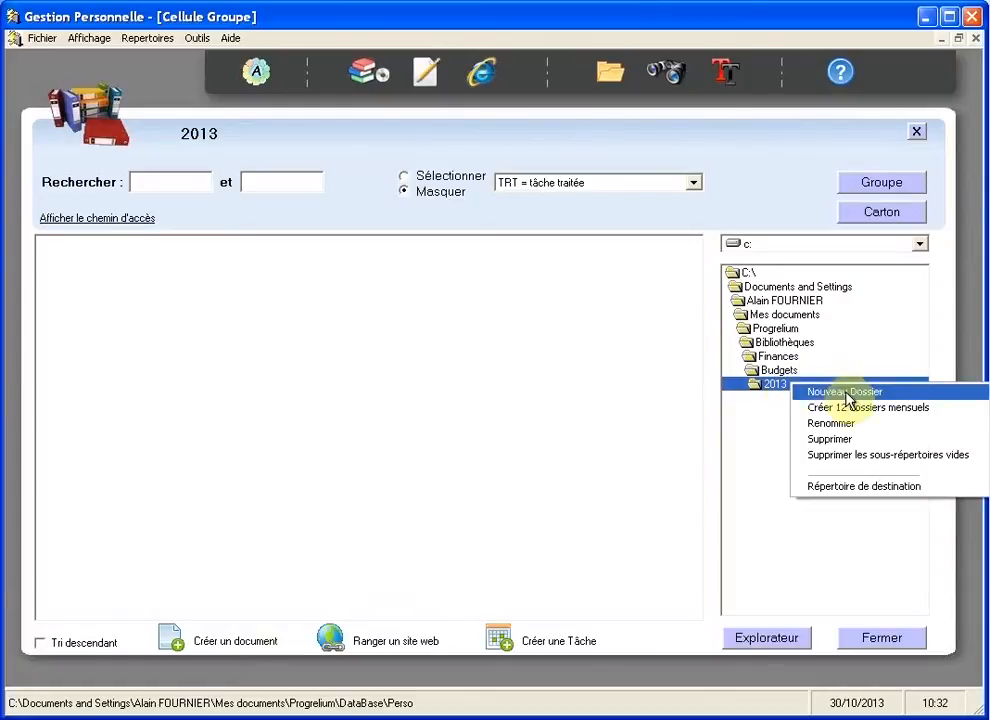
click(955, 410)
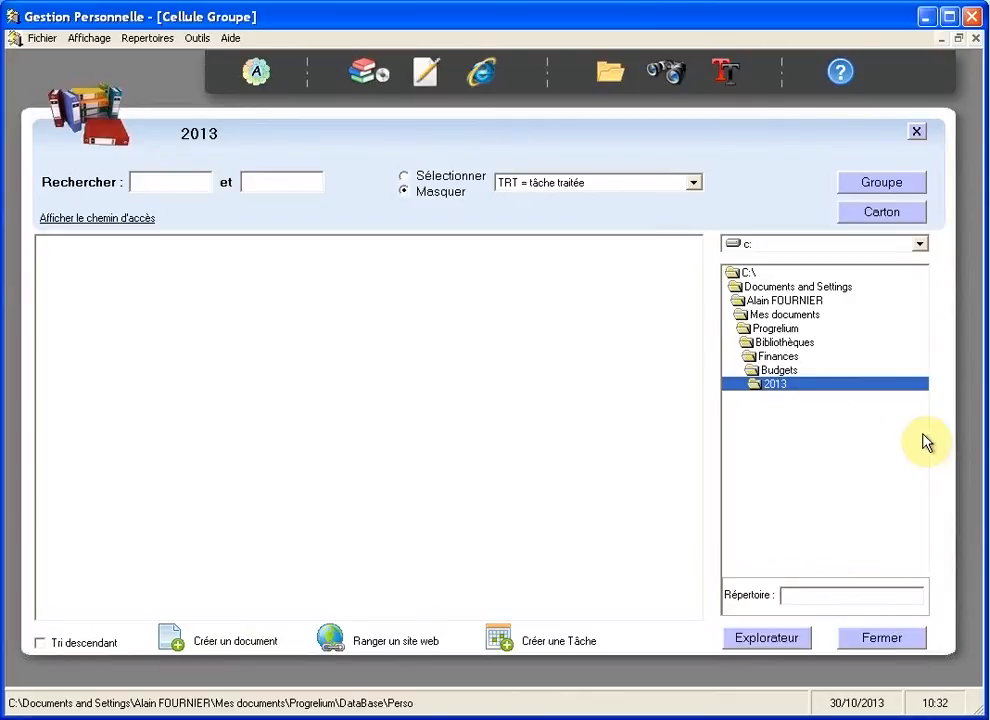
text(Budget Mois)
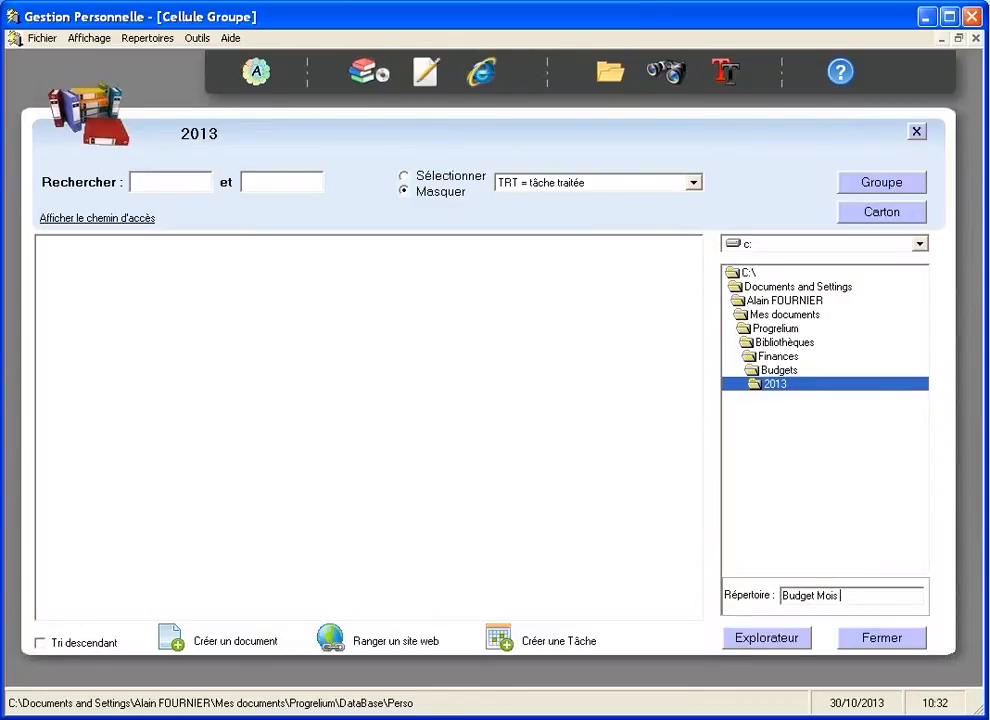
key(Return)
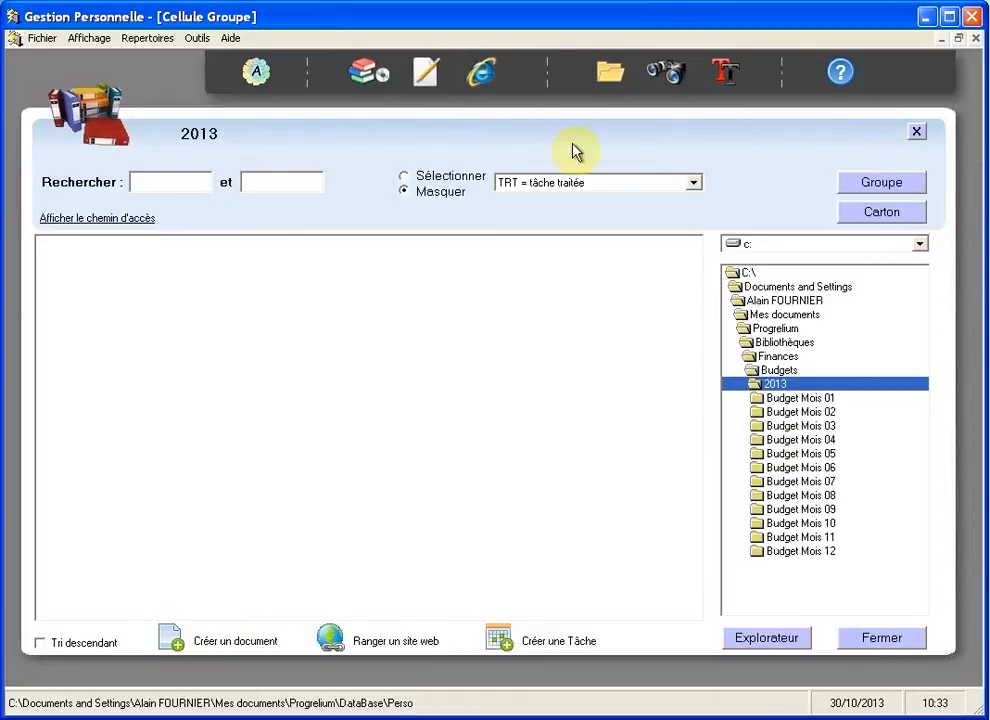
click(368, 78)
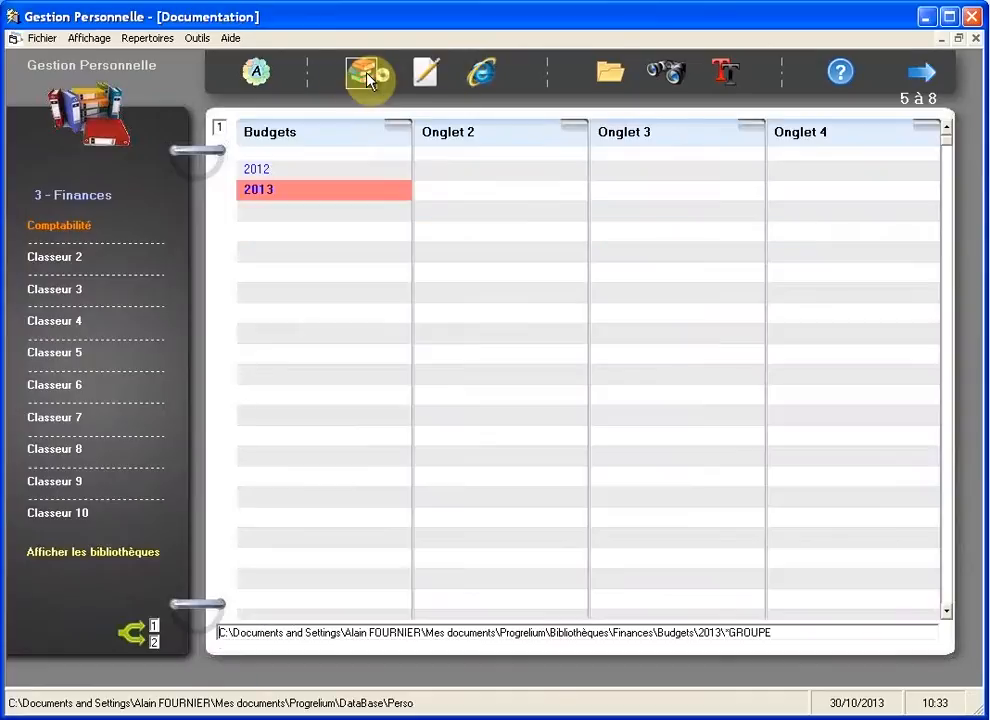
Step: Return from the Finances binder to the Accueil home screen
click(259, 77)
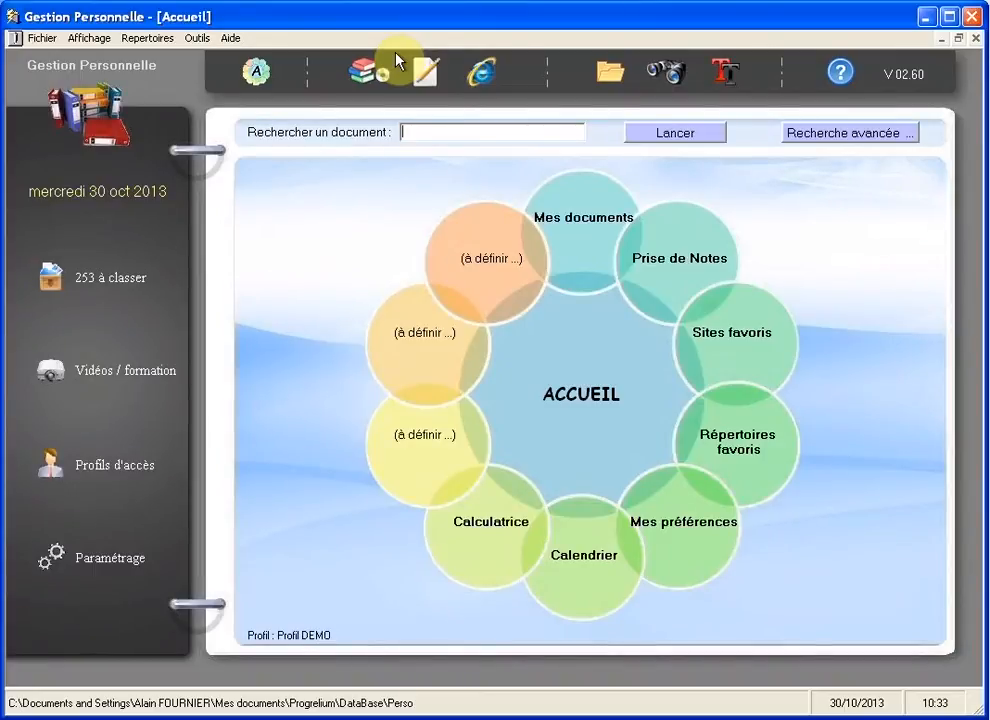
Step: Lock the session, select Profil Administrateur with its password, and open that profile for editing
click(41, 40)
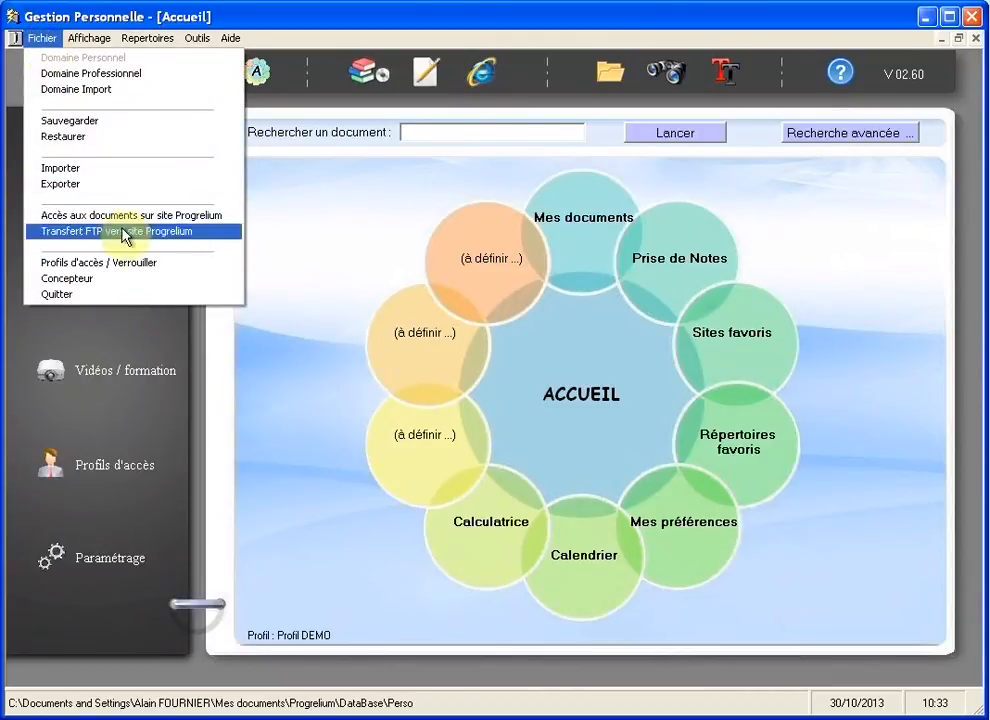
click(122, 264)
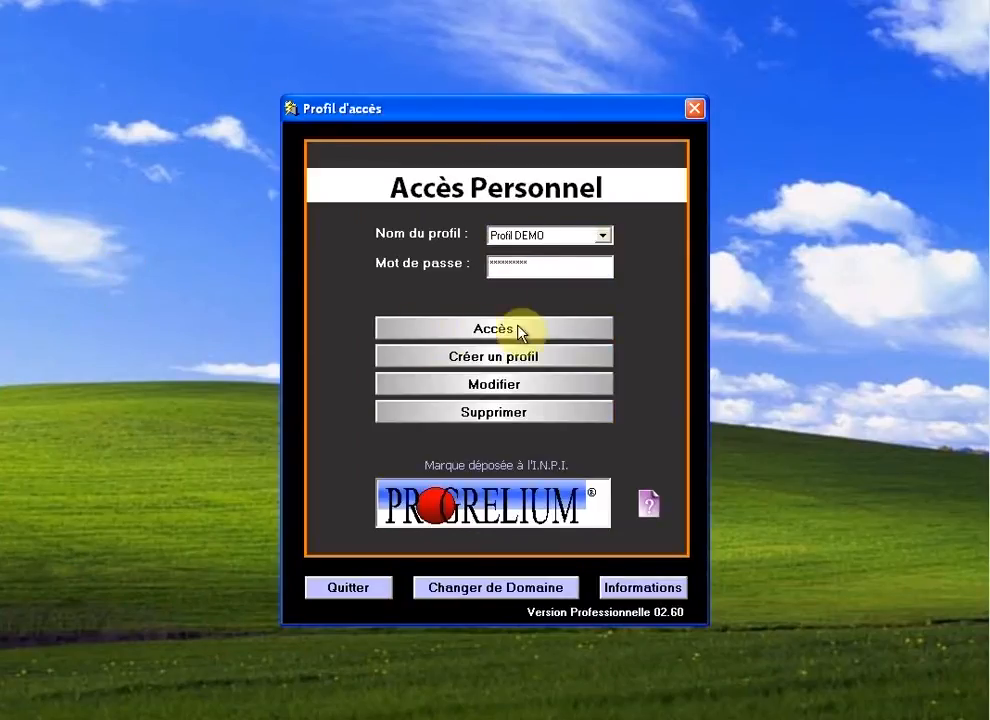
click(606, 235)
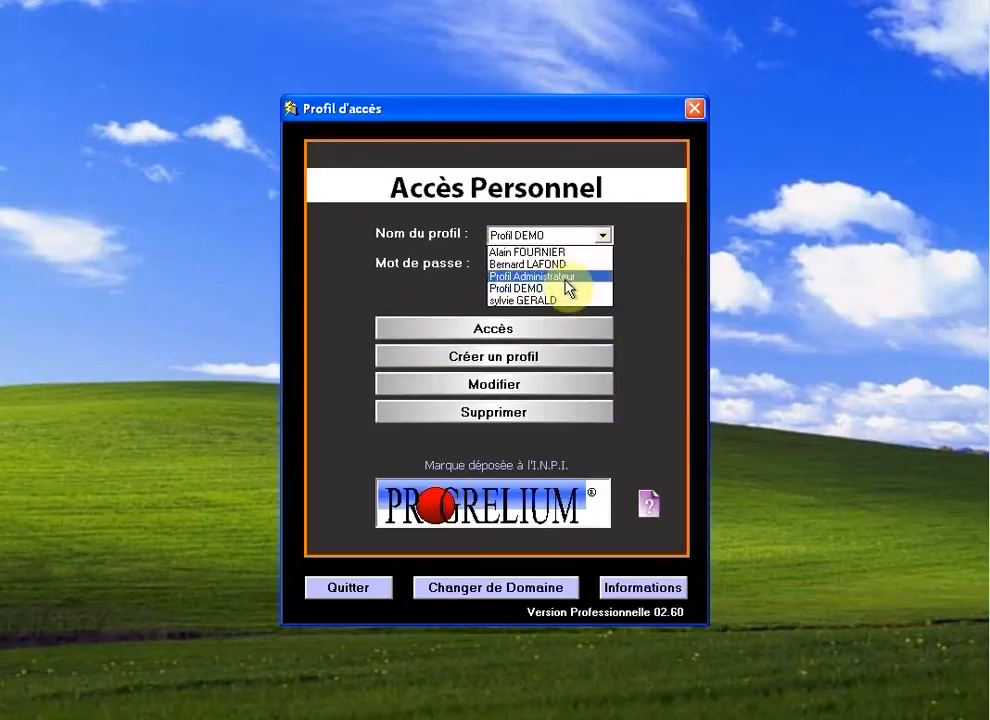
click(563, 278)
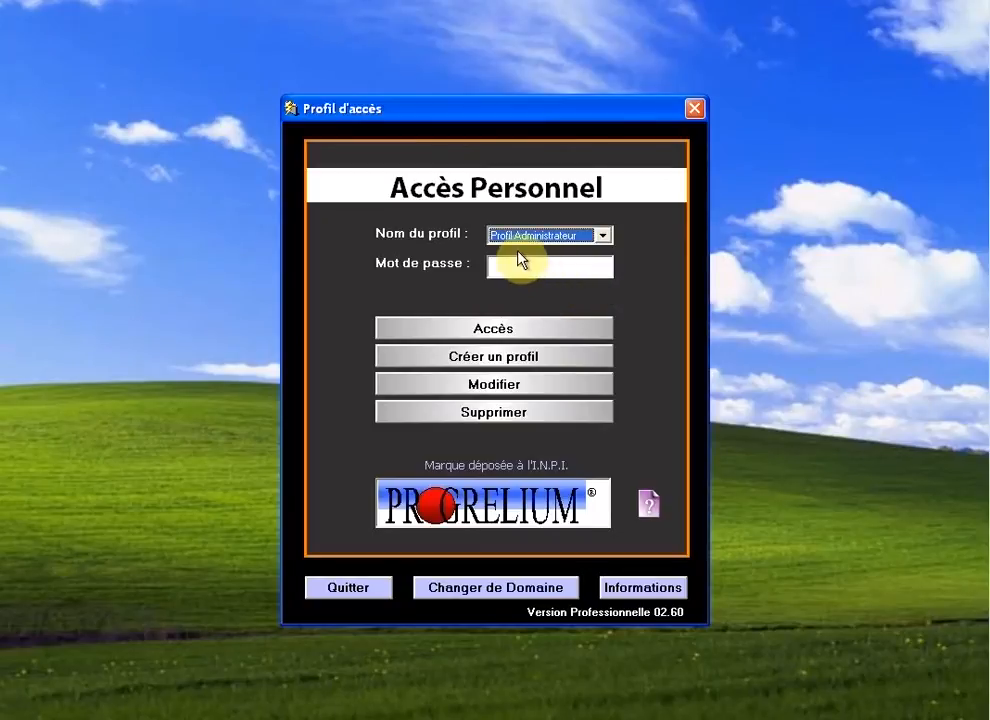
click(518, 264)
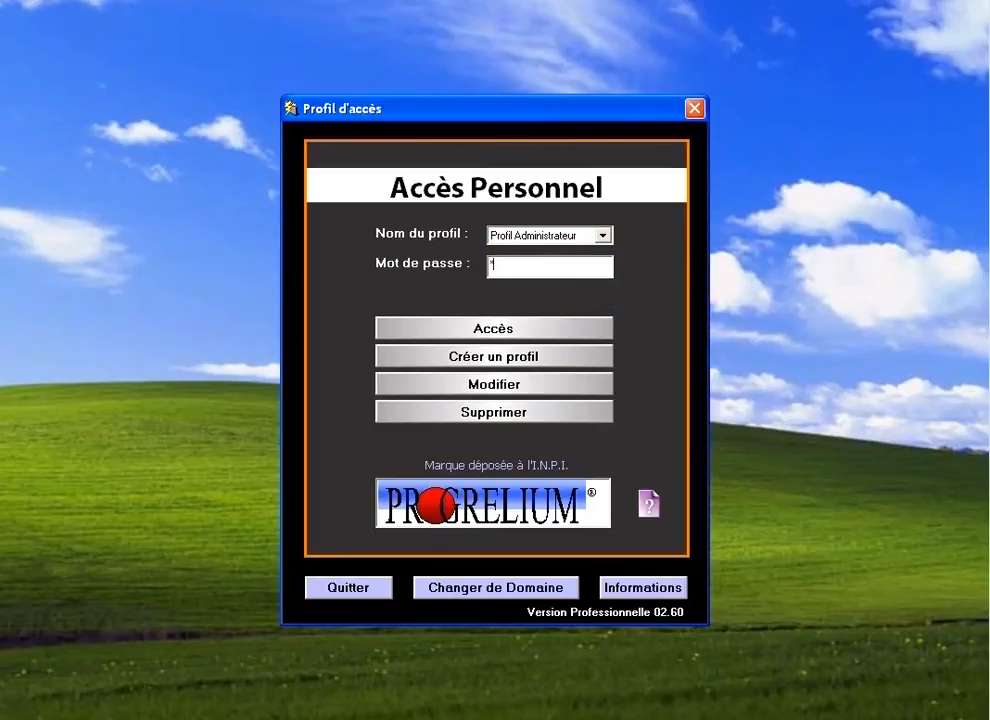
text(**********)
click(503, 386)
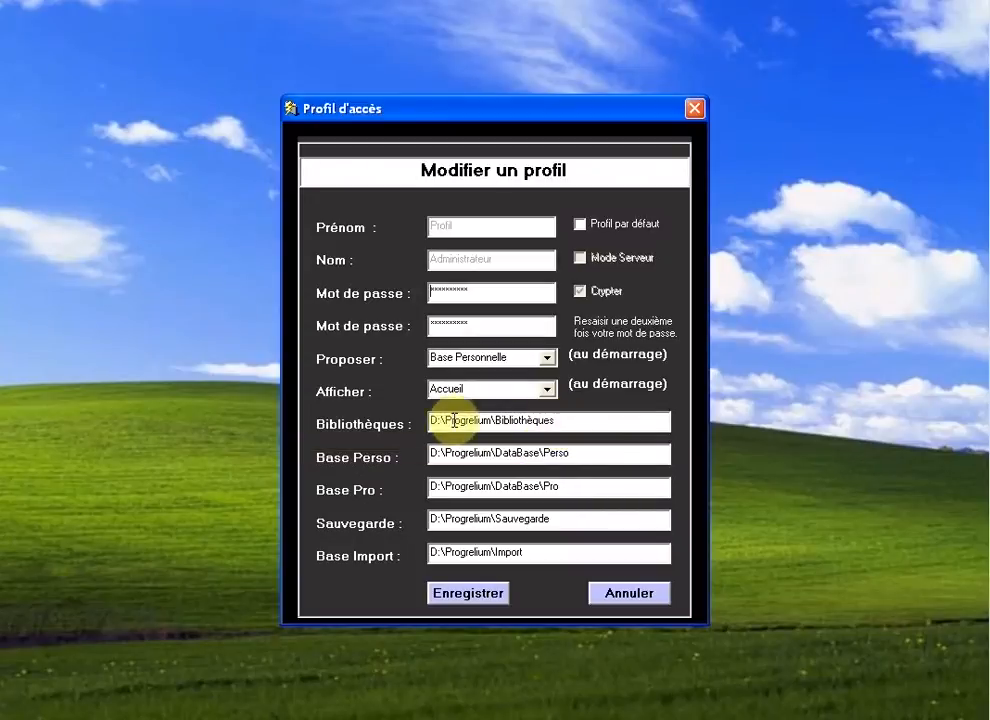
double_click(545, 420)
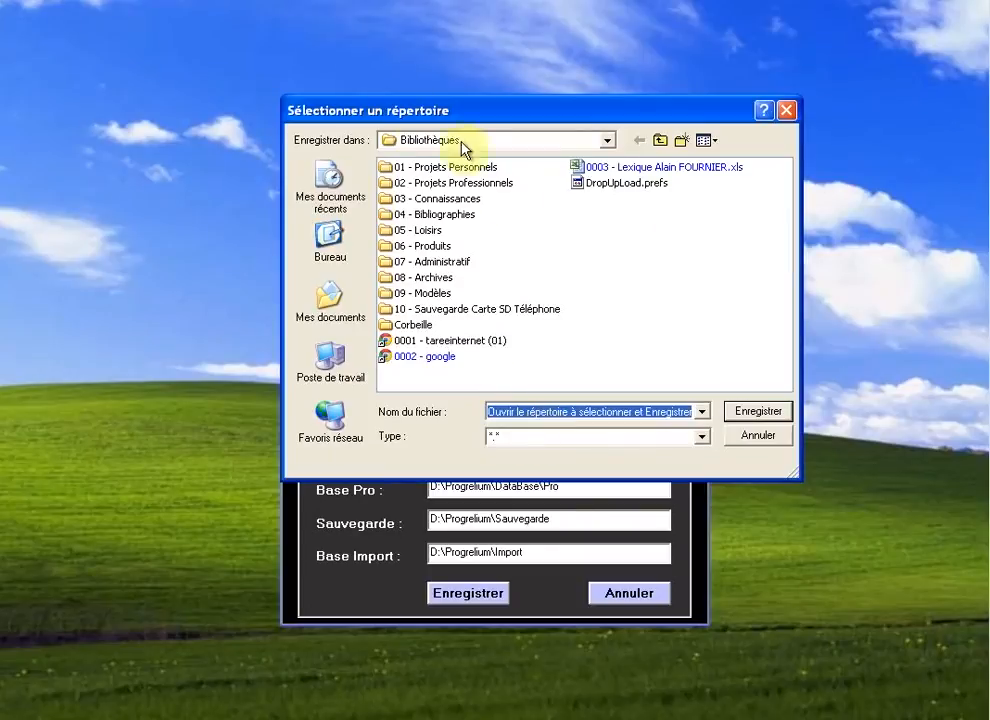
drag(583, 116, 540, 135)
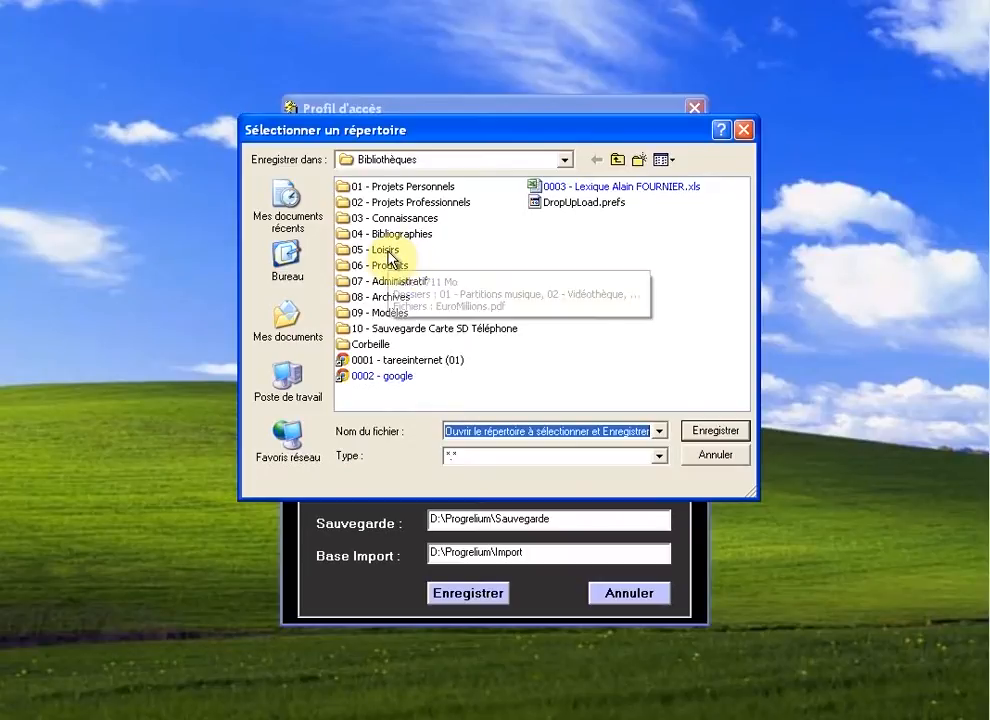
click(617, 161)
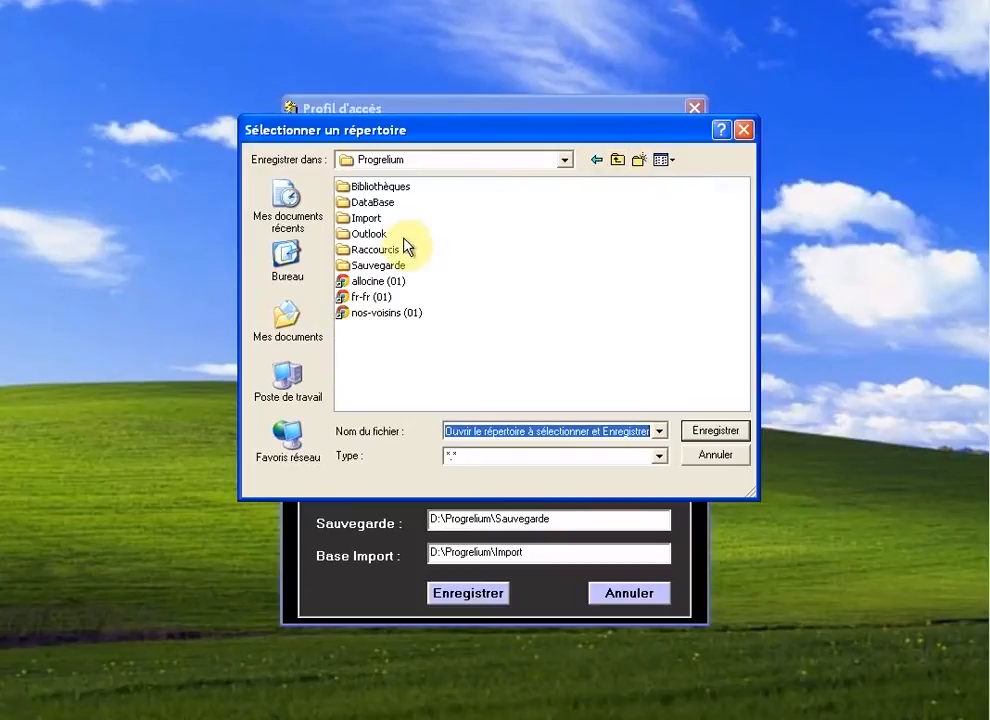
double_click(365, 191)
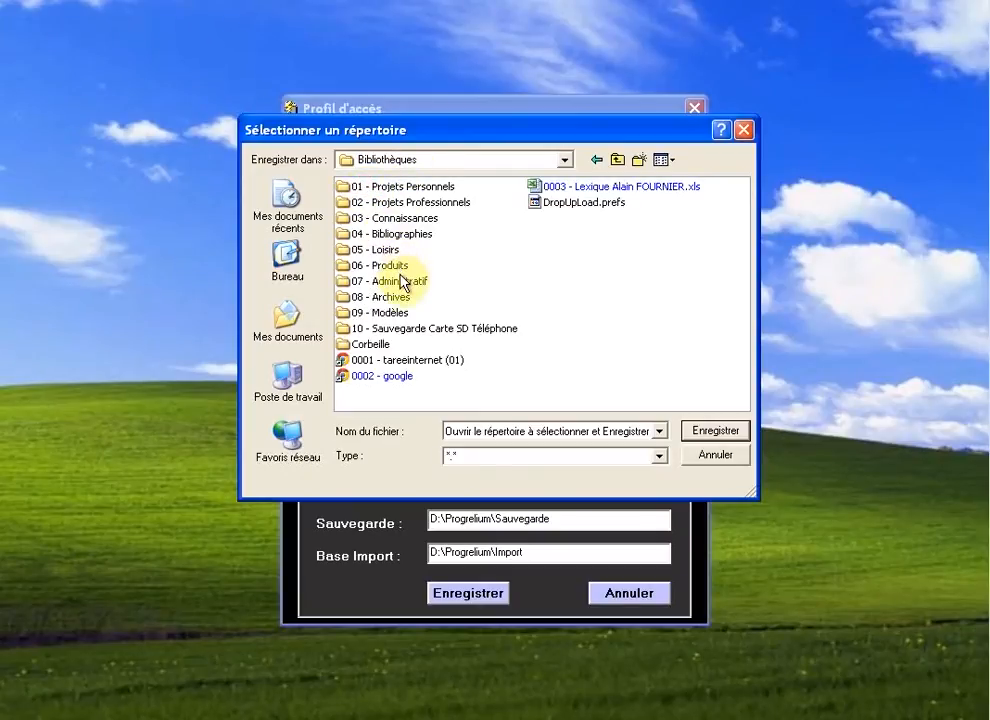
click(565, 162)
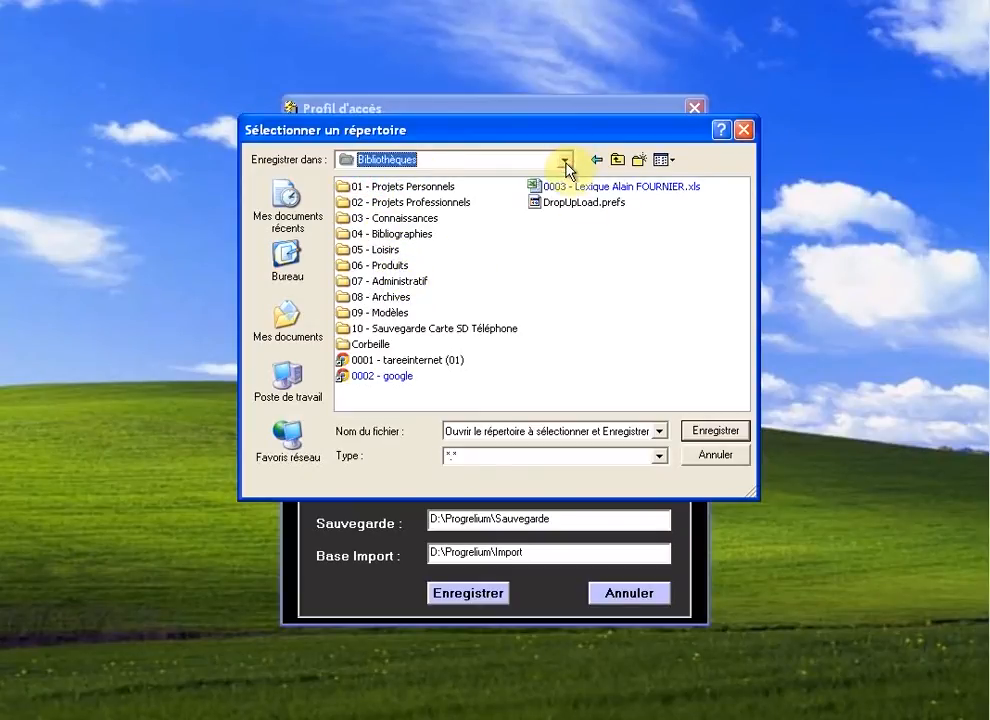
click(565, 162)
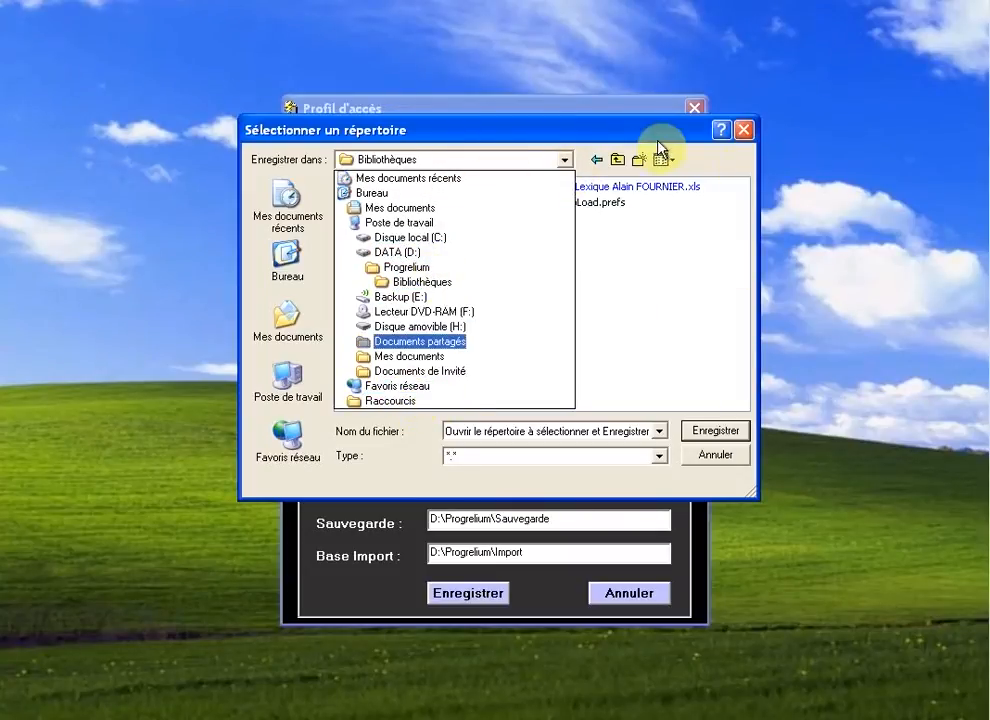
click(598, 135)
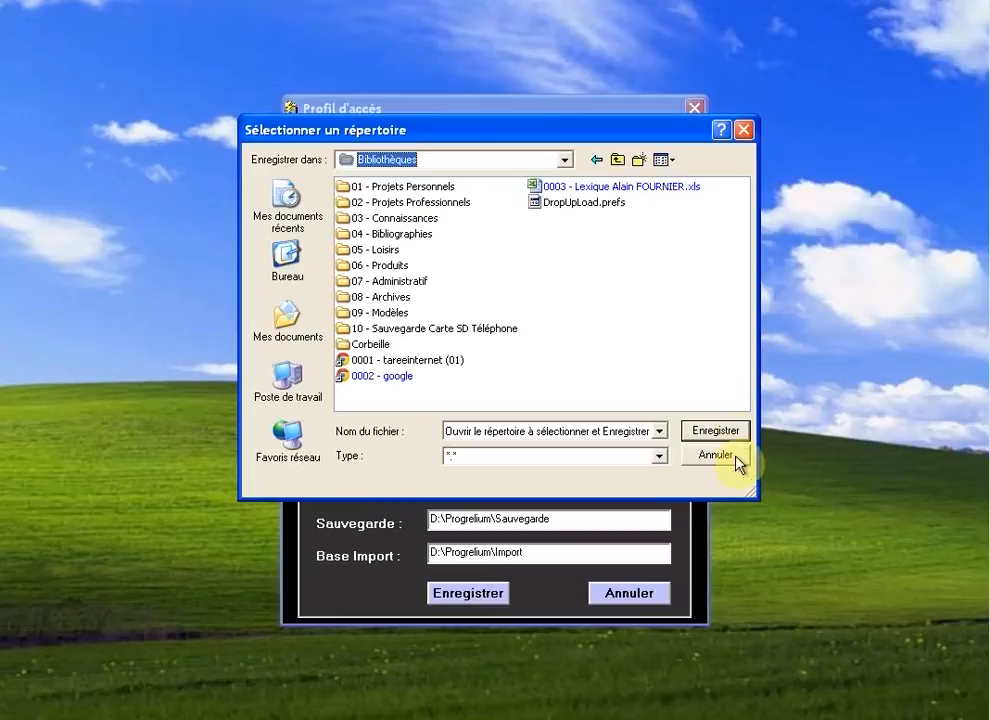
click(709, 458)
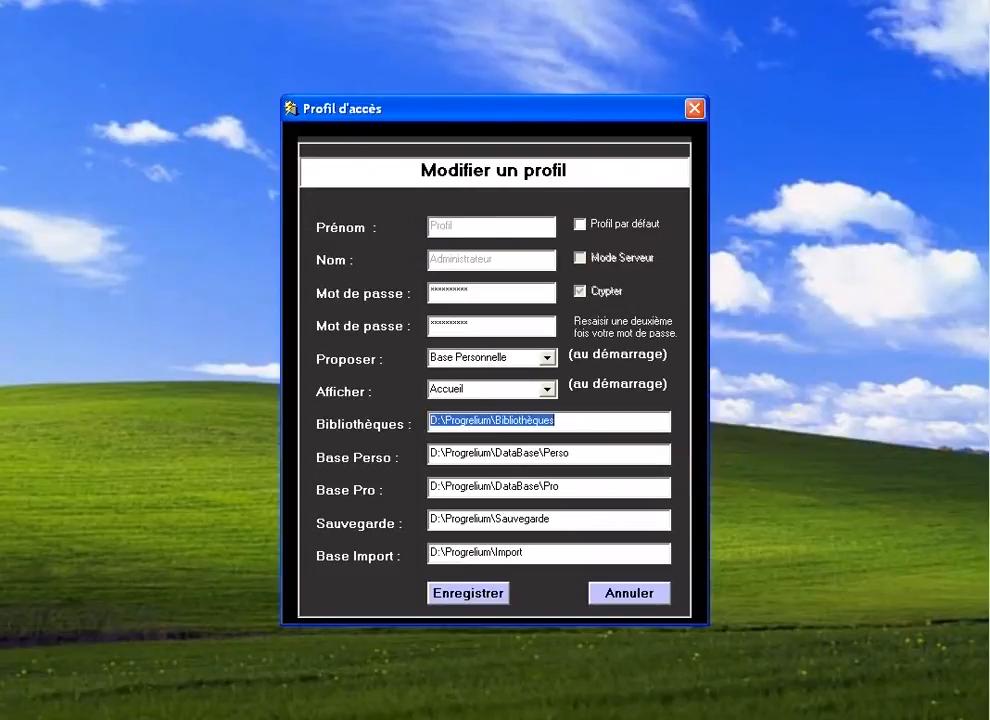
Step: Open the Start menu folder in Windows Explorer as a smaller window moved to the upper left
right_click(988, 4)
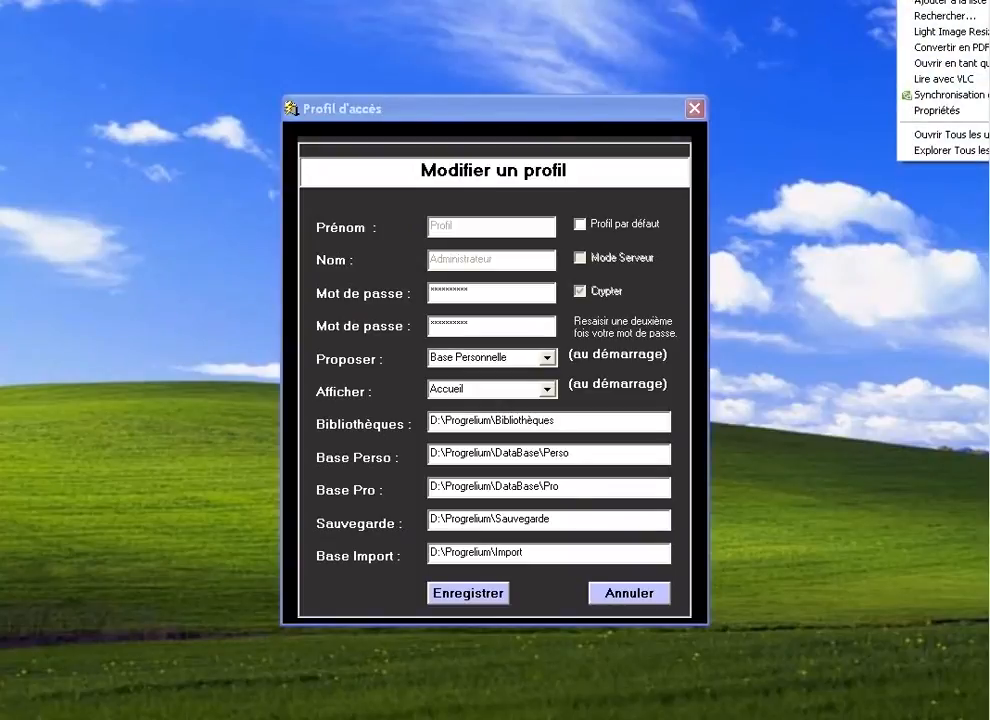
click(986, 2)
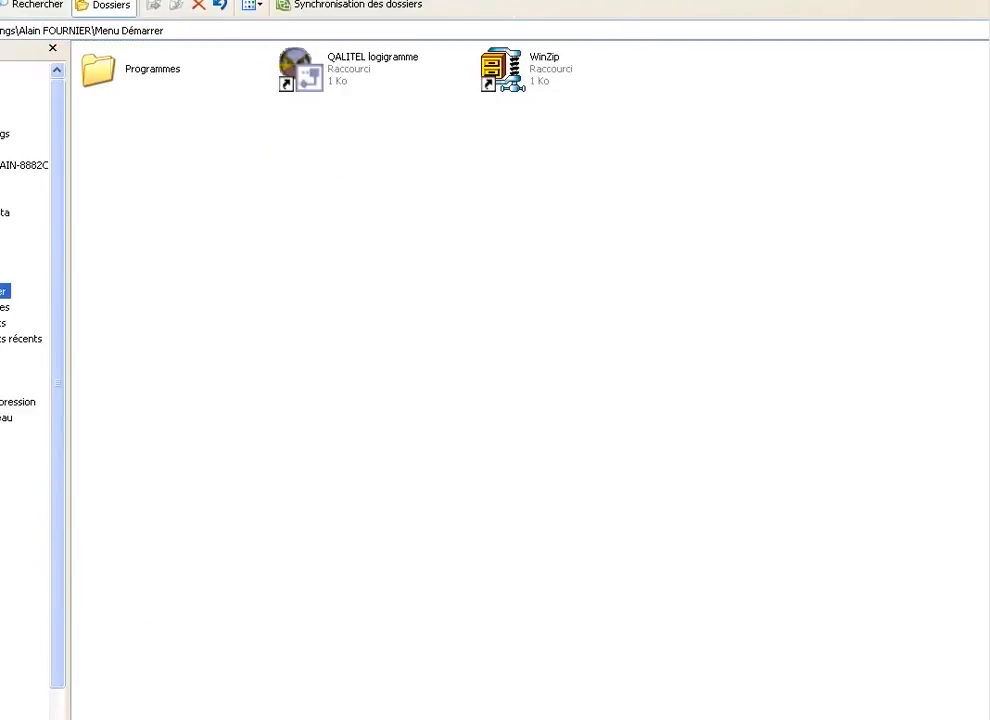
click(986, 2)
drag(533, 160, 386, 88)
Step: Start mapping a network drive and pick drive letter U:
click(369, 112)
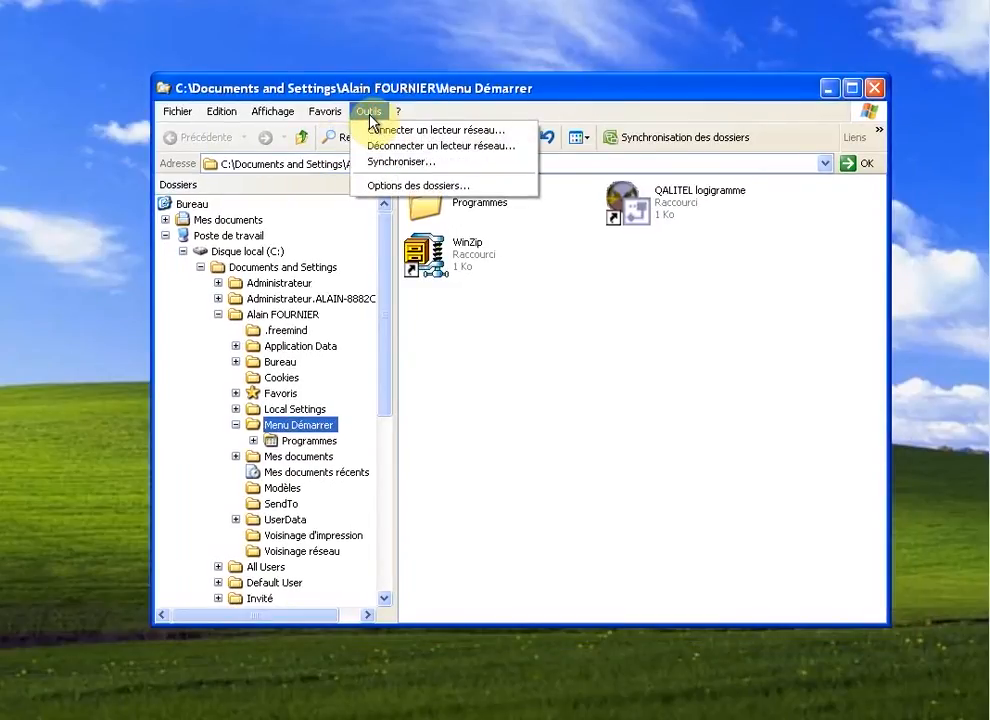
click(444, 136)
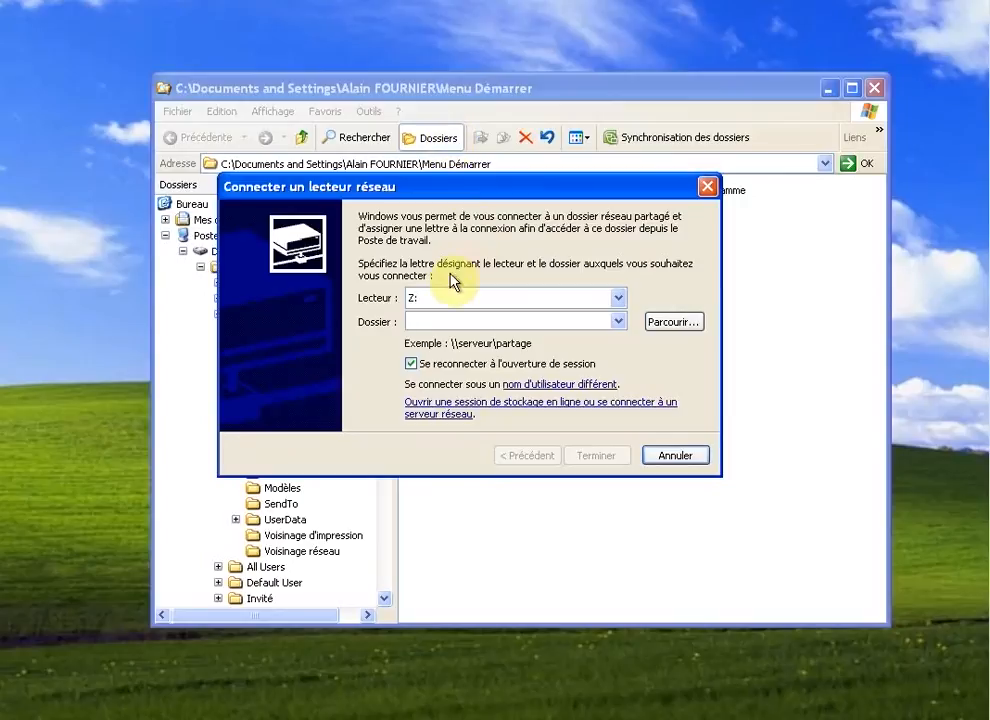
click(618, 298)
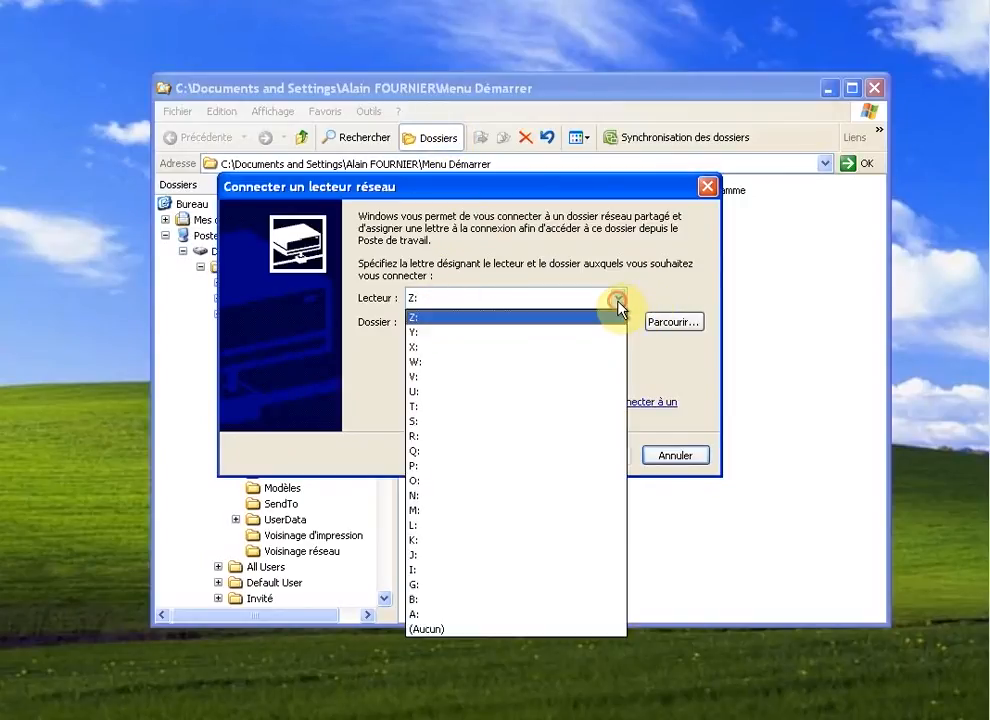
click(528, 396)
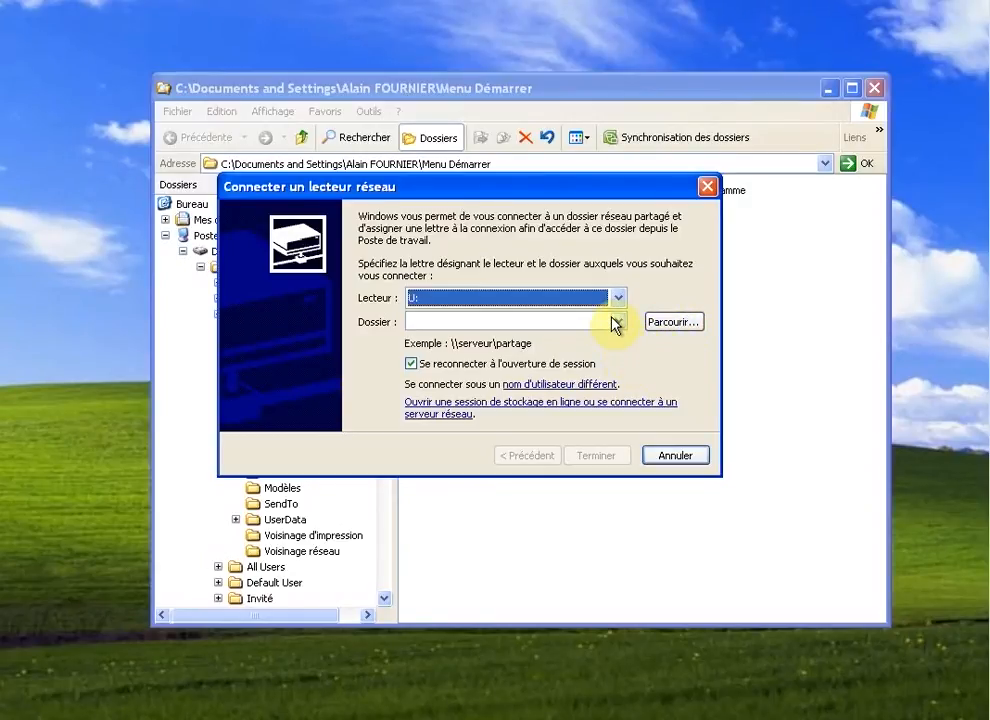
Step: Close the network drive dialog and Explorer, and set the library folder to D:\Progrelium\Bibliothèques
click(706, 190)
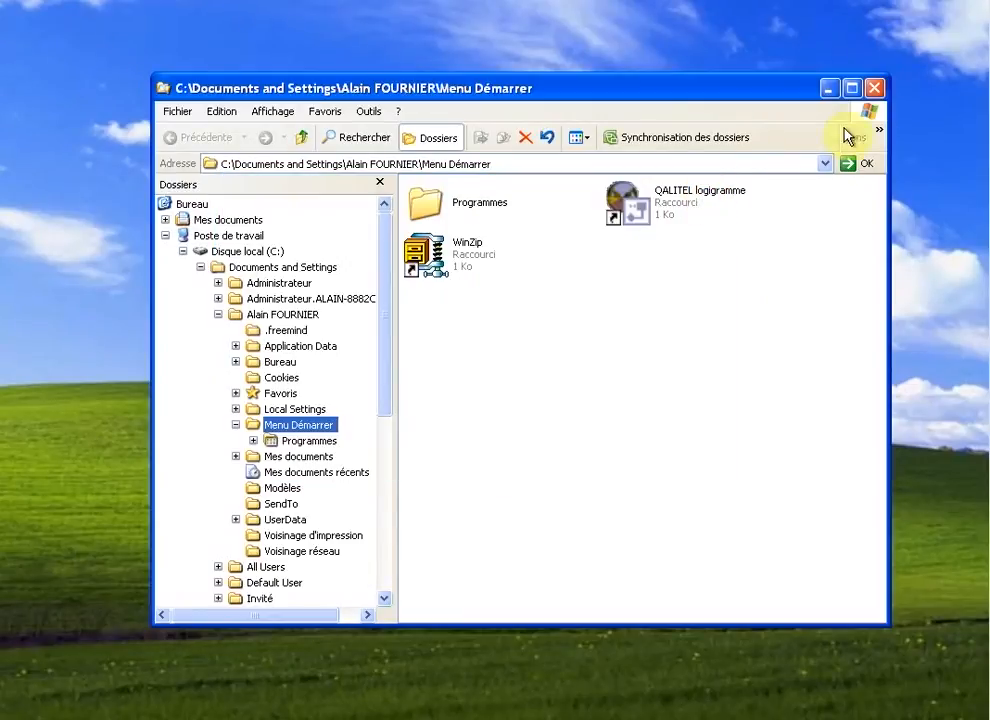
click(876, 93)
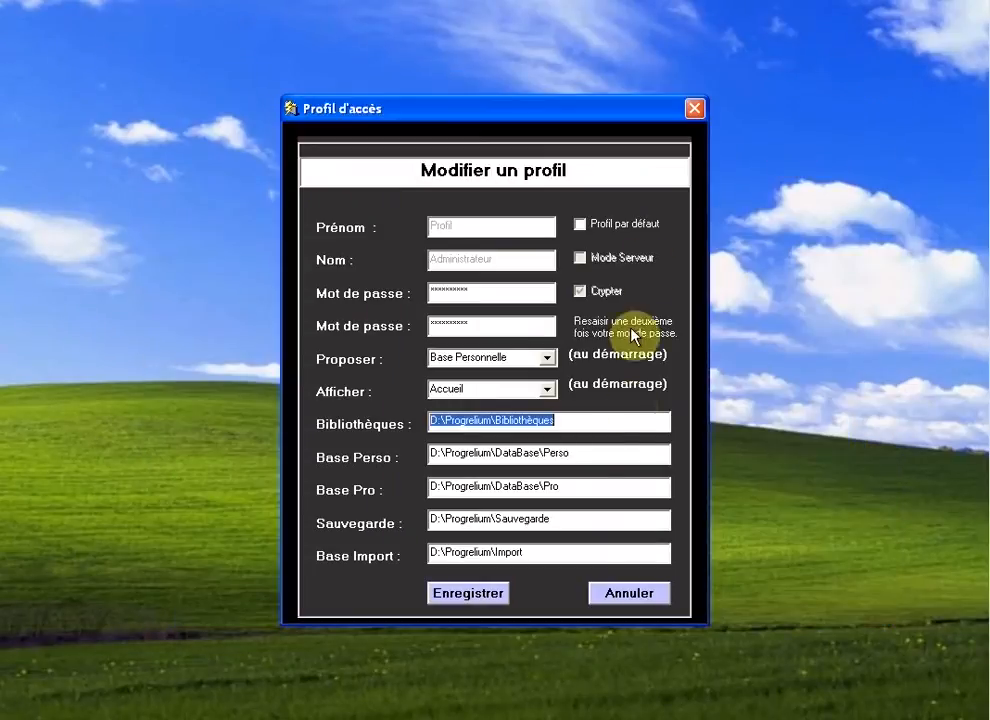
click(520, 420)
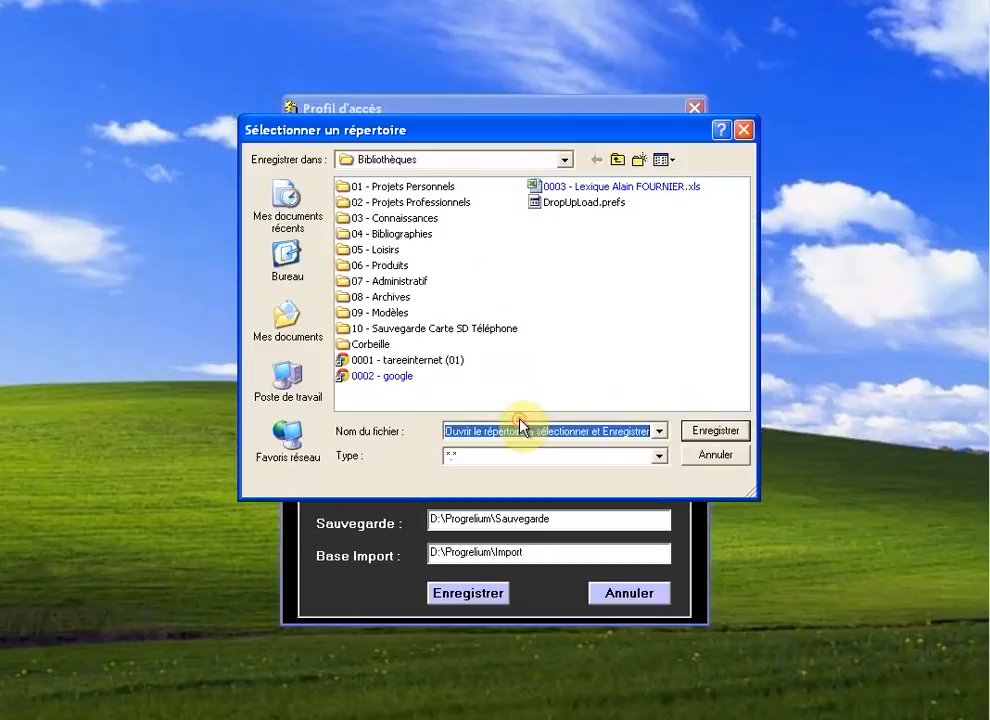
click(563, 161)
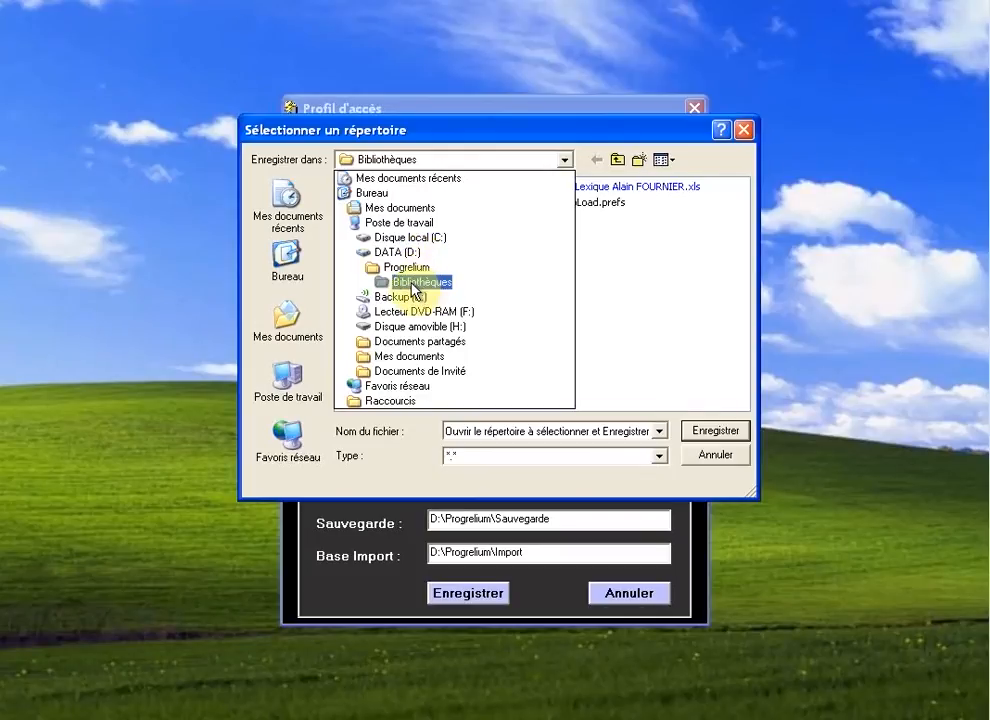
click(412, 284)
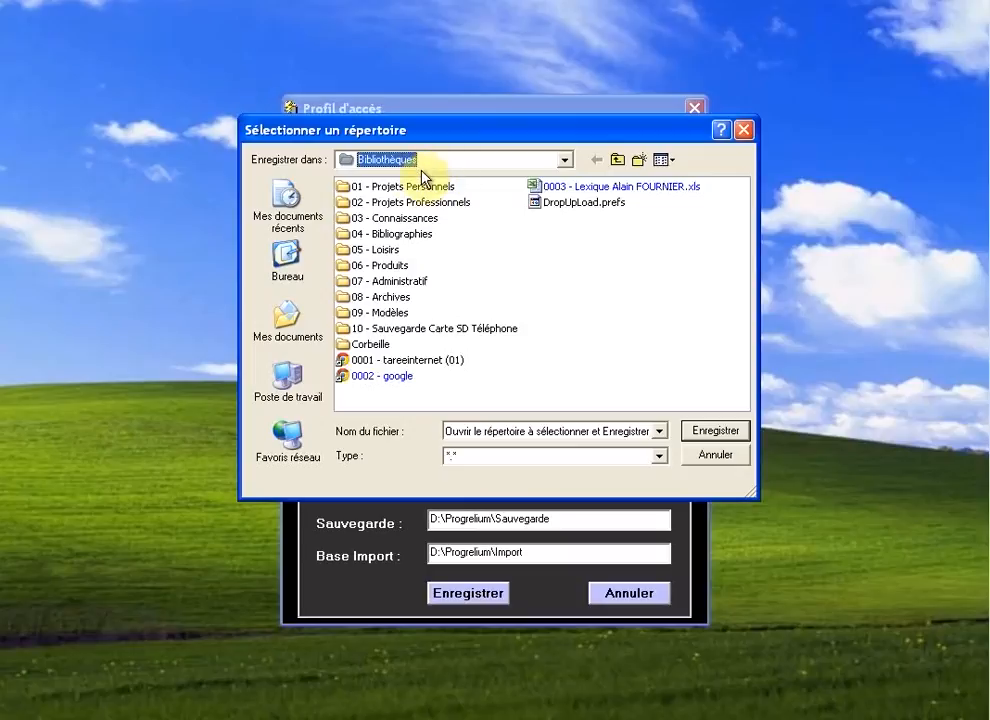
click(714, 434)
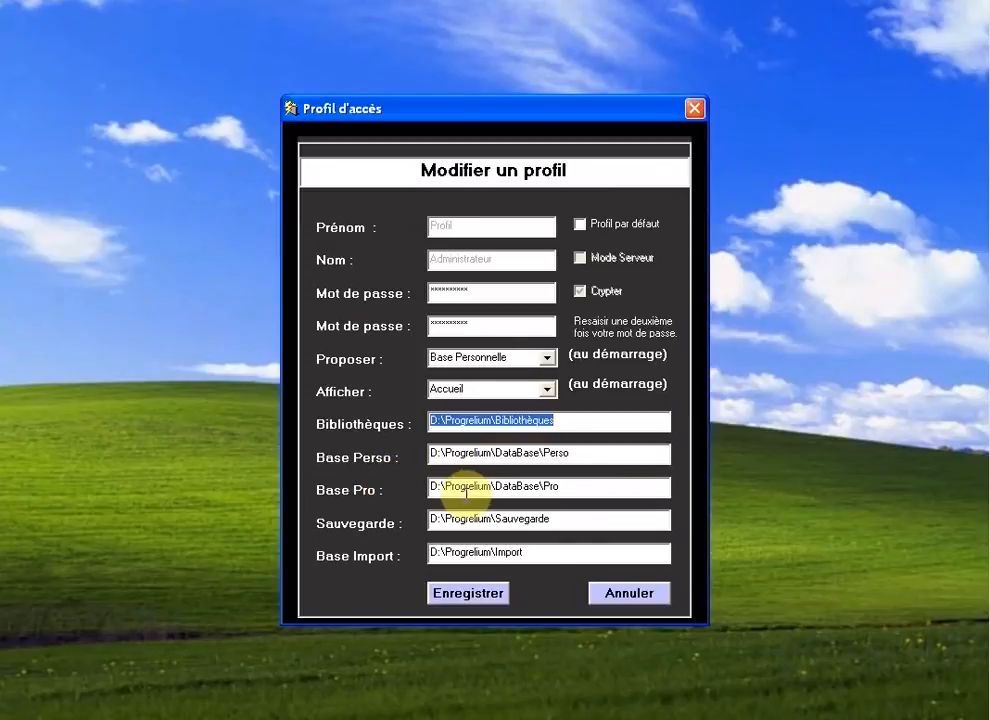
Step: Save the administrator profile's changes and return to the Accès Personnel login
click(559, 419)
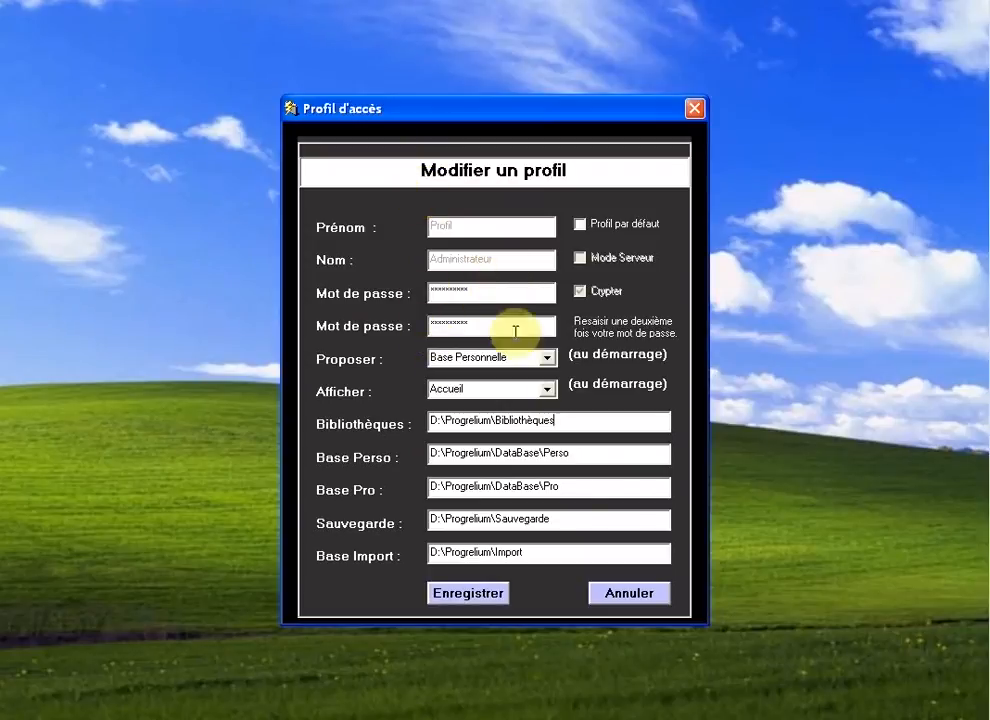
click(465, 596)
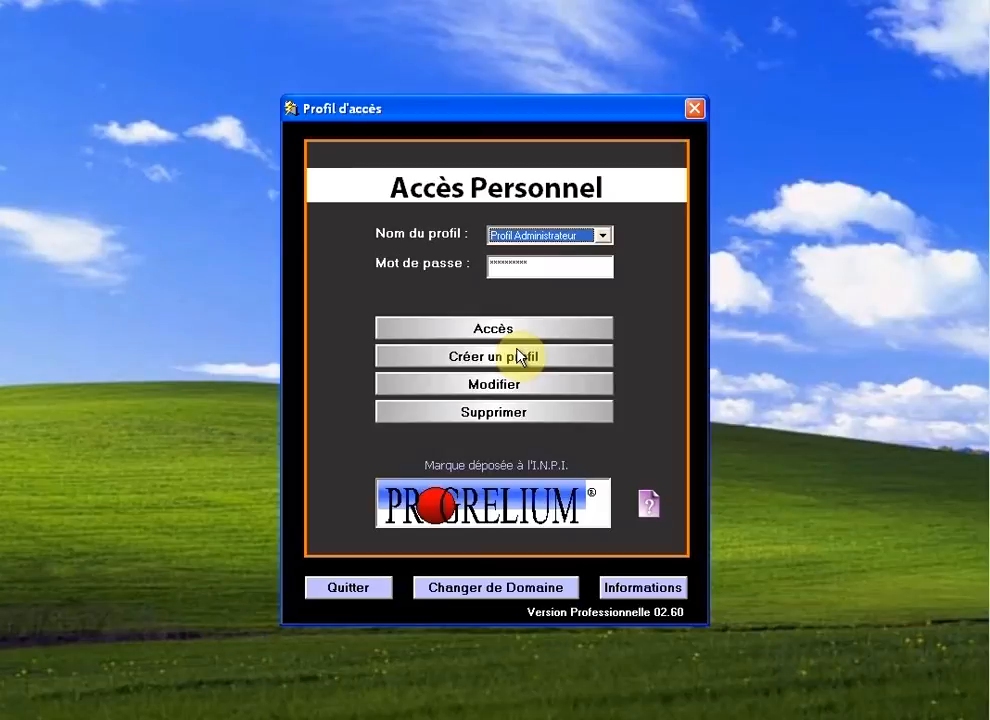
Step: Keep Profil Administrateur, enter its password, and open the new profile creation wizard
click(517, 349)
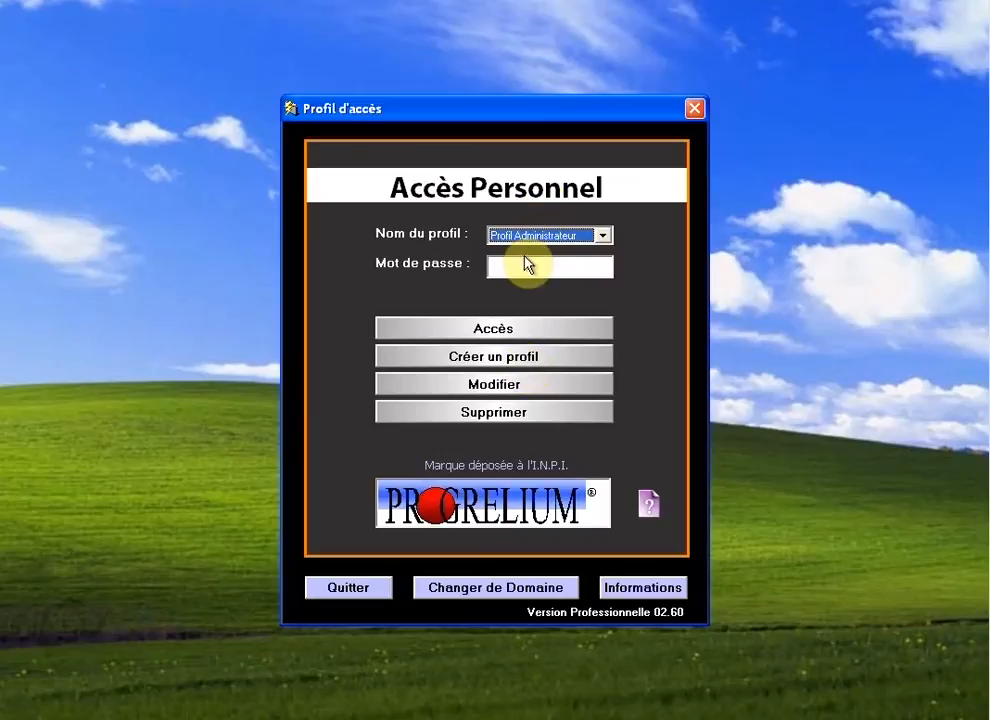
click(603, 236)
click(603, 236)
click(576, 262)
text(***)
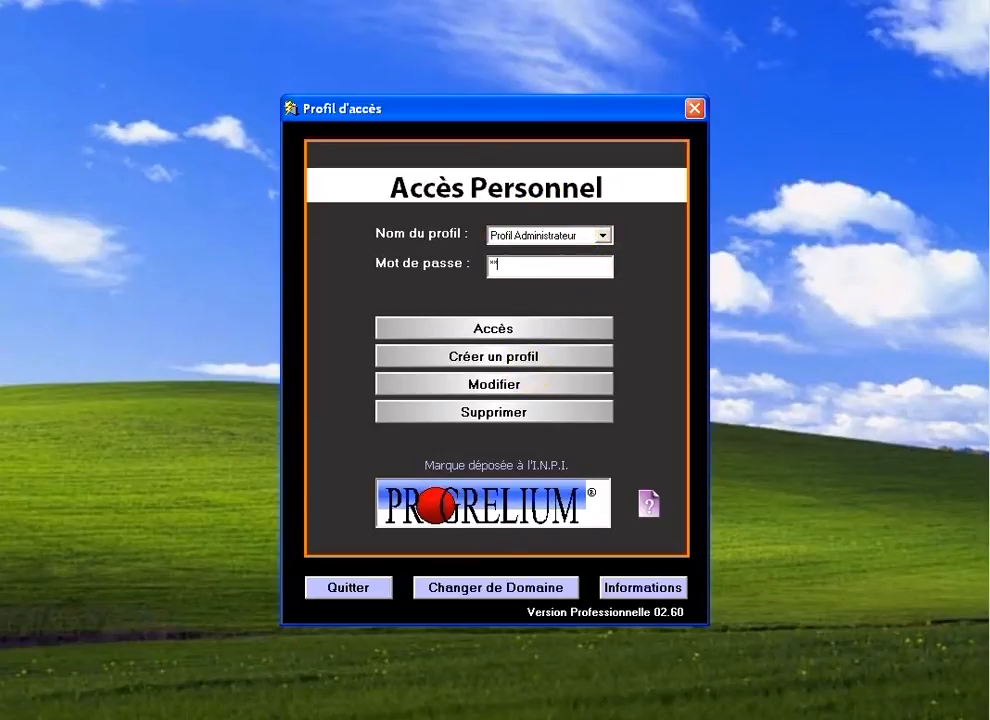
text(*******)
click(530, 358)
Step: Enter the new user's first name and surname, leave both passwords blank, and create the profile
click(466, 226)
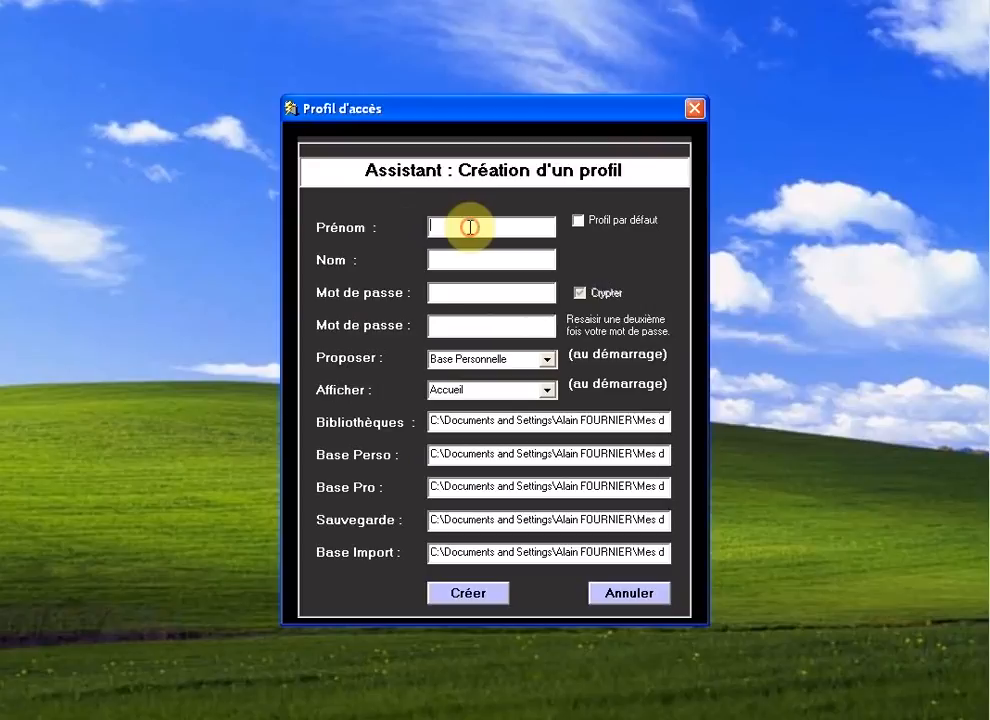
click(477, 293)
click(471, 328)
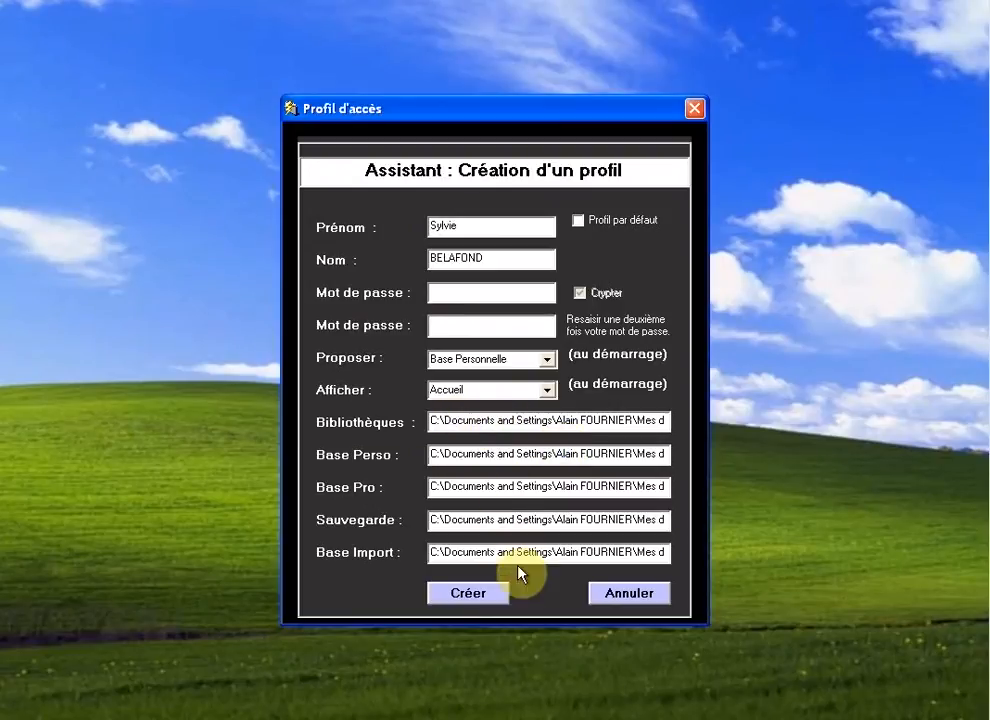
click(468, 593)
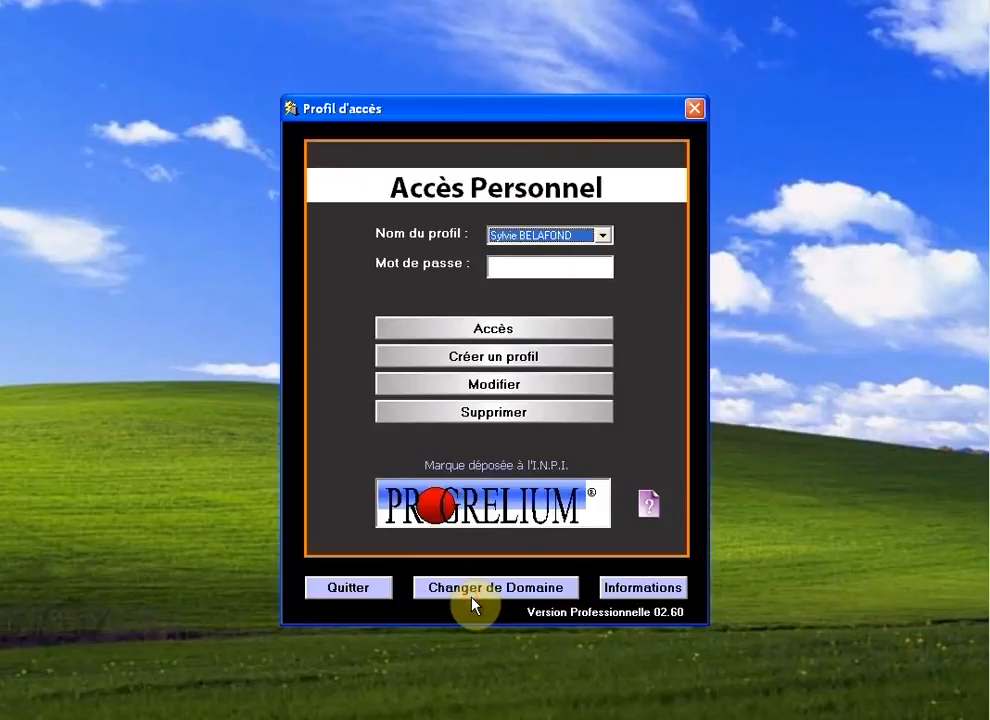
Step: Log back in as Profil Administrateur with its password
click(603, 237)
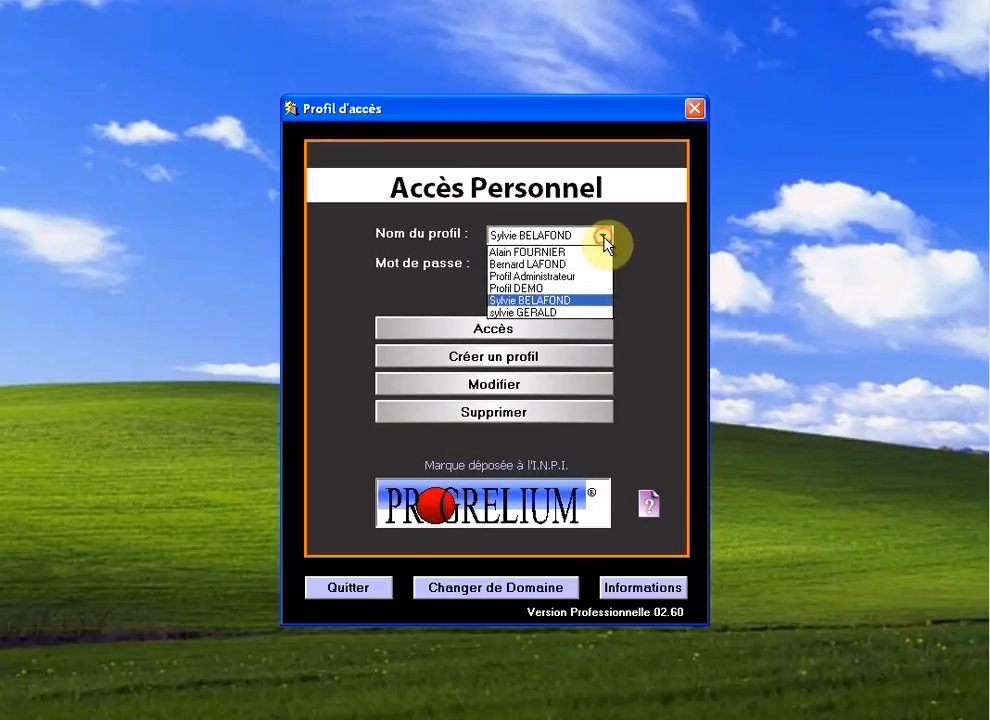
click(566, 279)
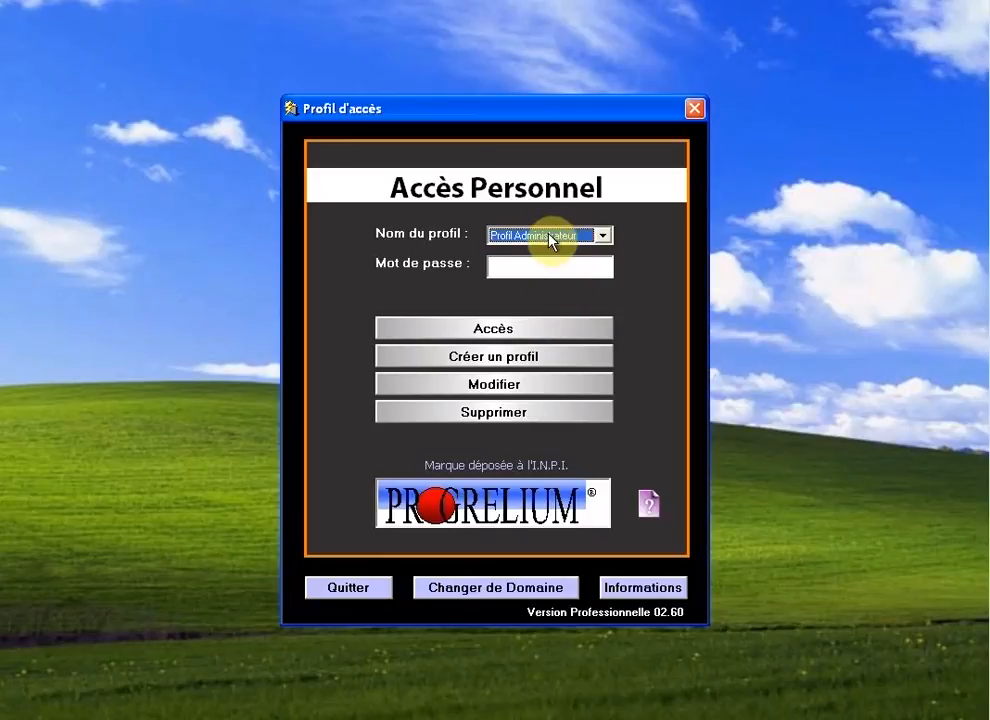
click(545, 268)
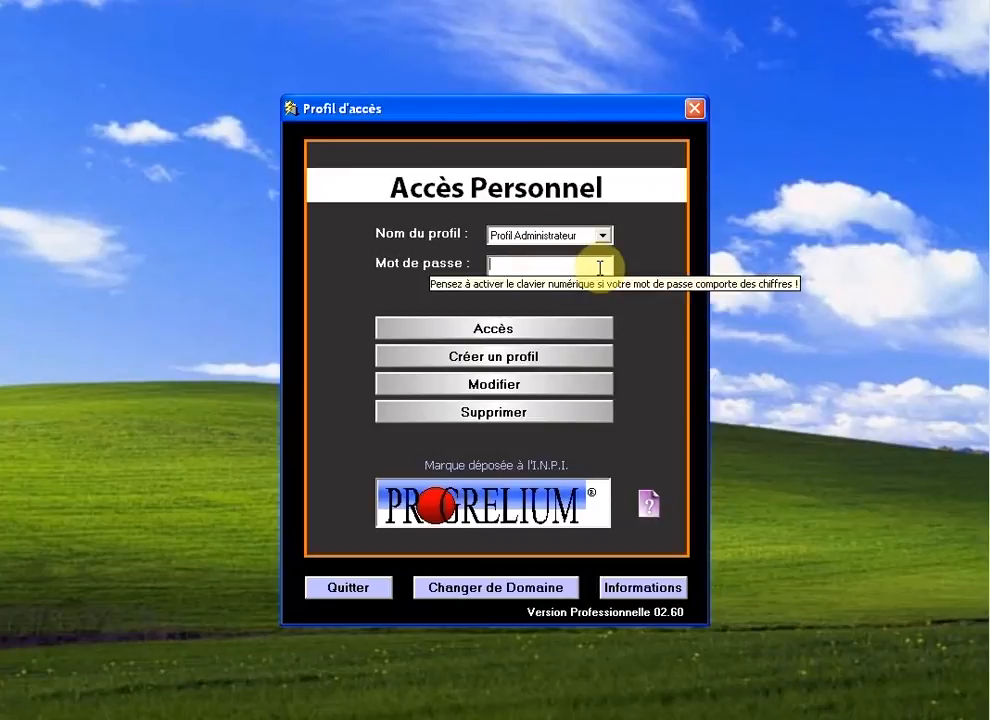
text(****)
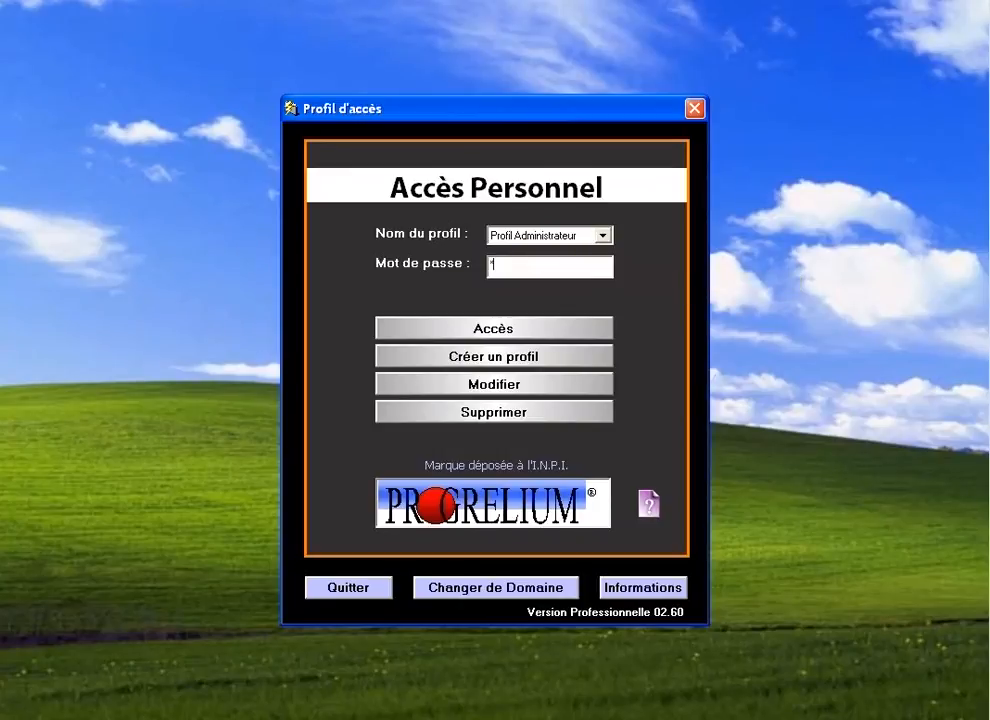
text(******)
click(505, 334)
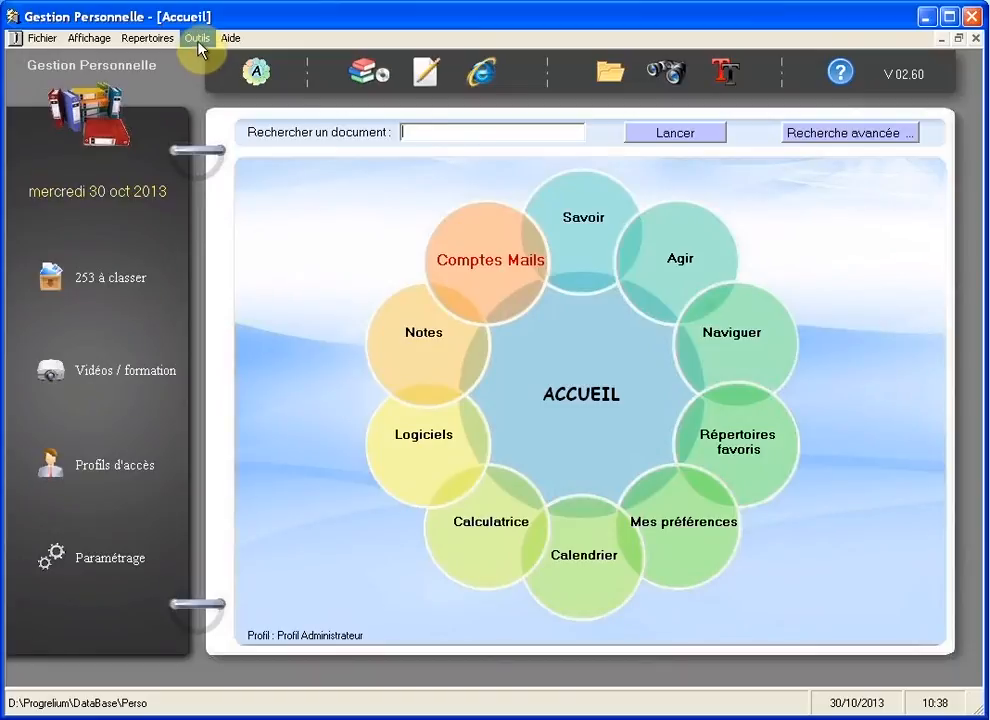
Step: In Sécurité's rights settings, enable server mode for the Perso, PRO and Import bases
click(196, 38)
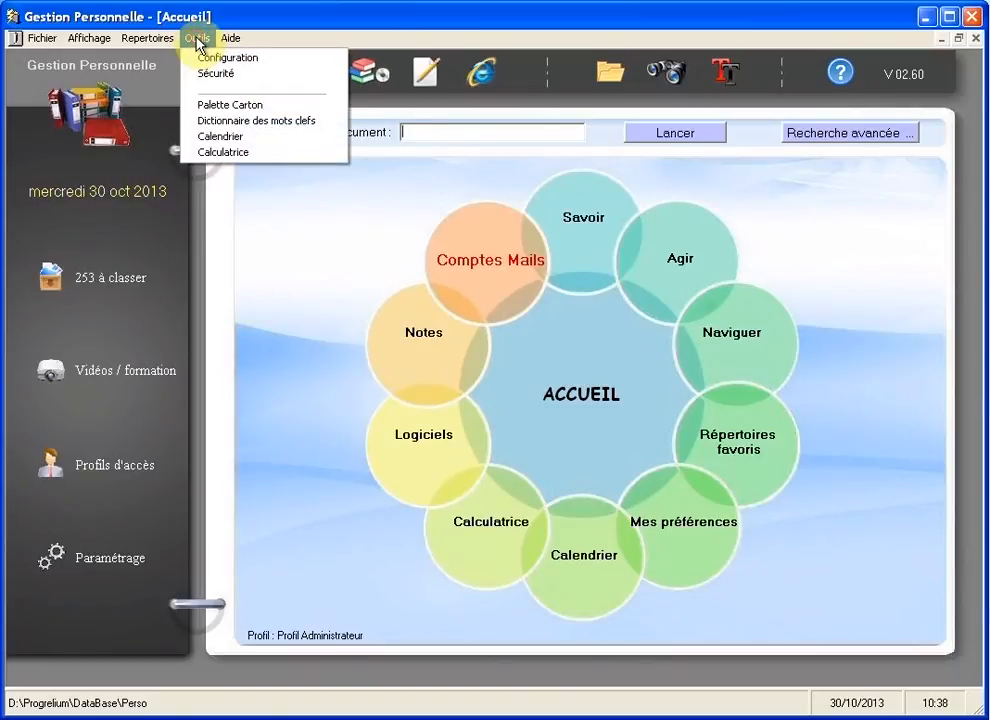
click(250, 76)
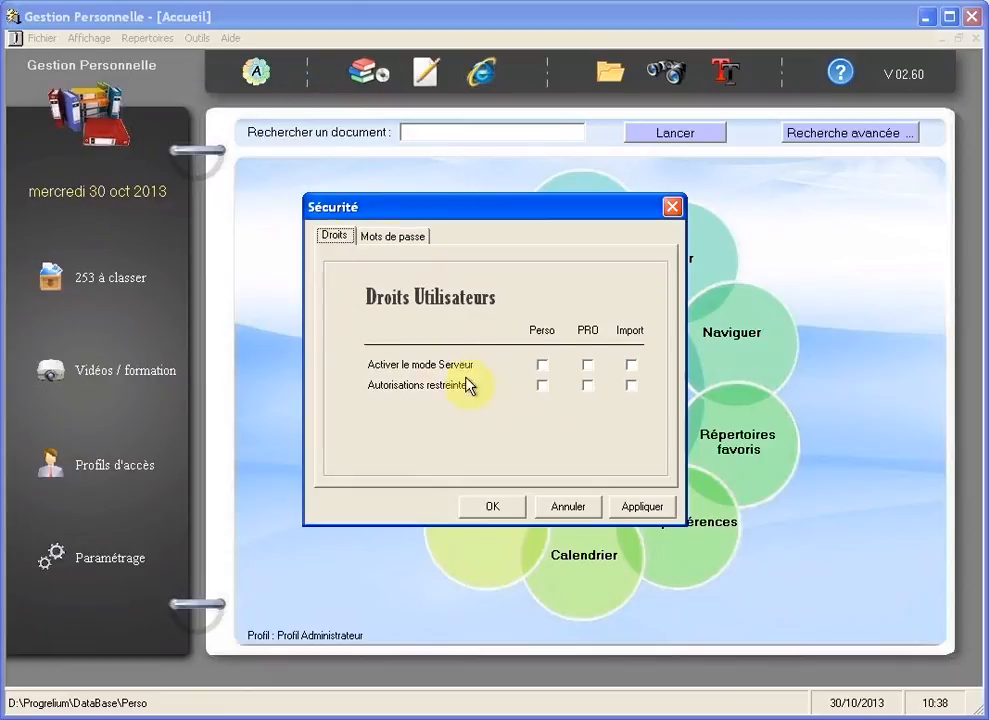
click(542, 366)
click(588, 368)
click(631, 366)
Step: Turn on Autorisations restreintes for Perso, PRO and Import, then apply and close
click(542, 386)
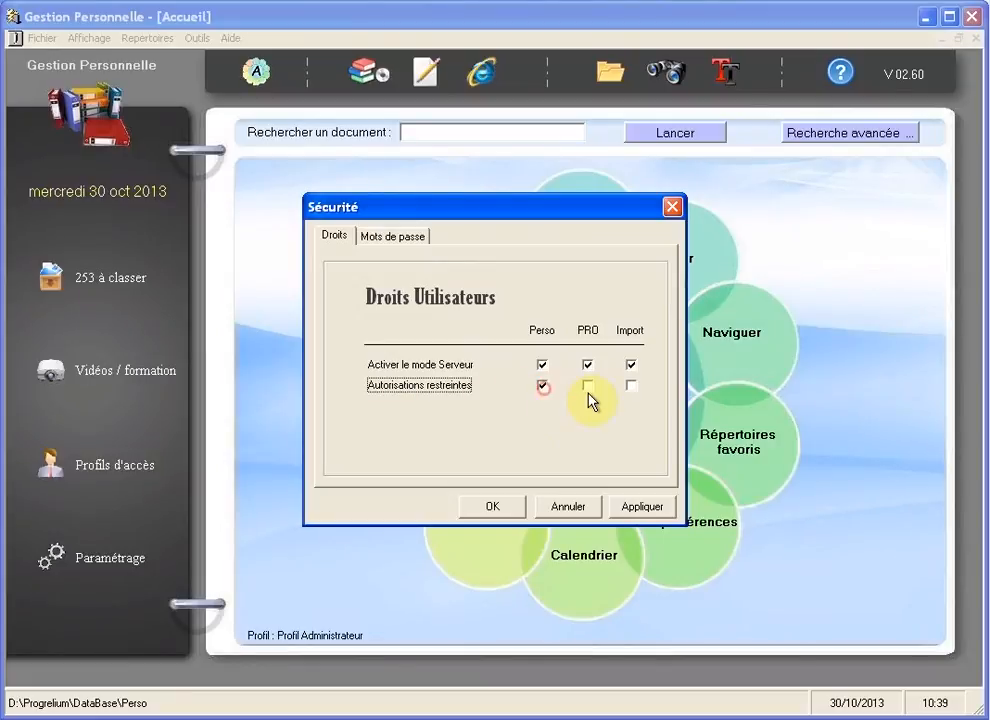
click(588, 387)
click(631, 386)
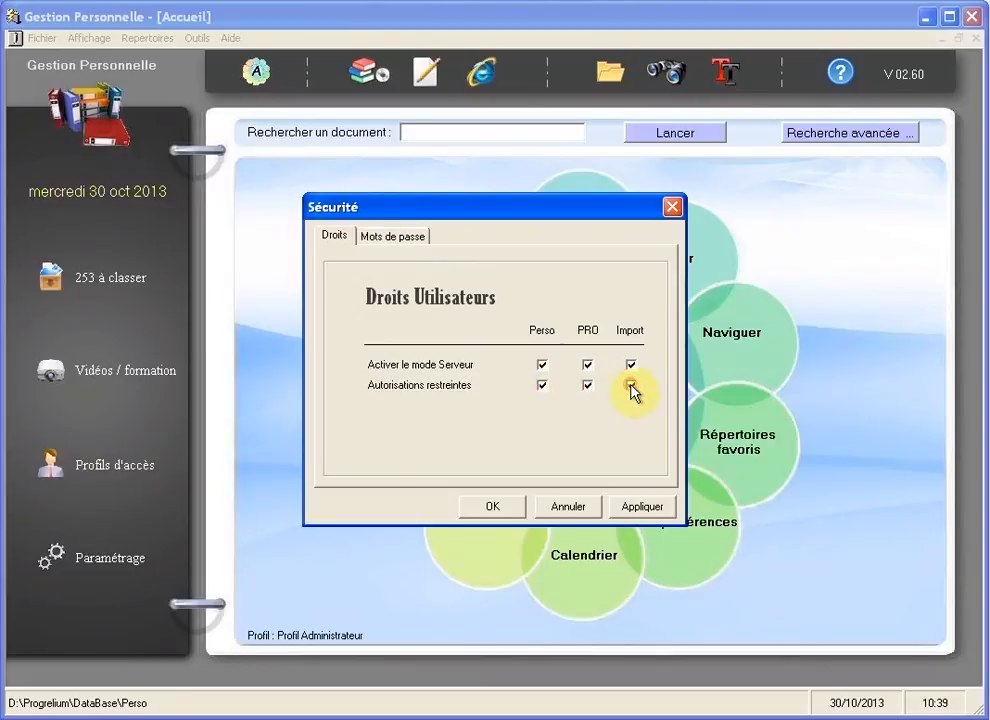
click(636, 508)
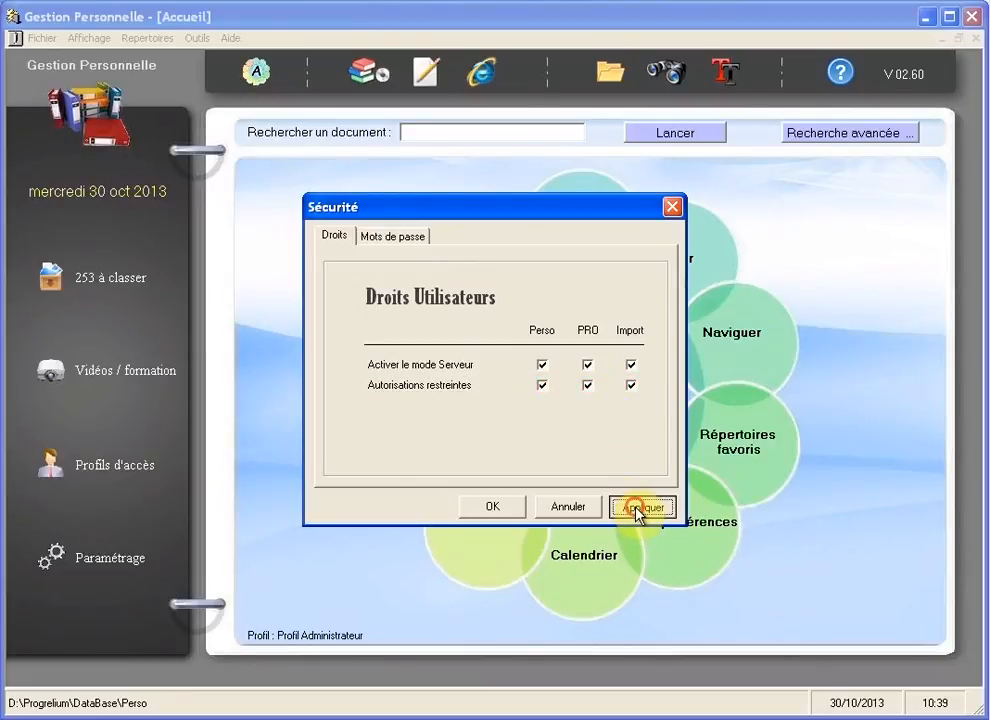
click(494, 508)
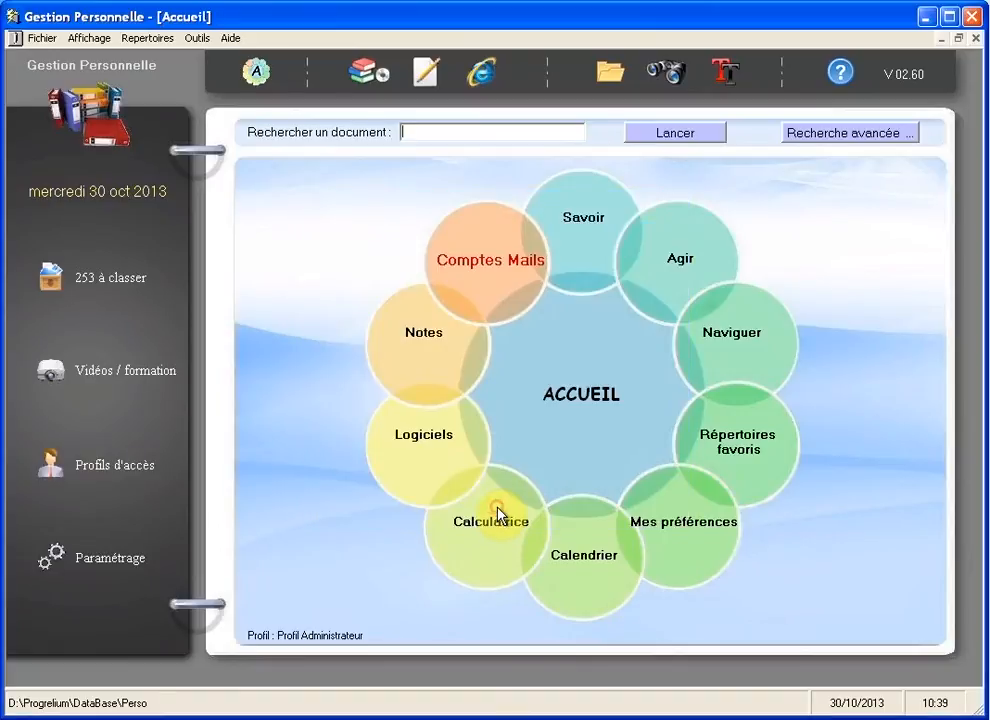
Step: Lock the session and log in under the newly created restricted user profile
click(45, 44)
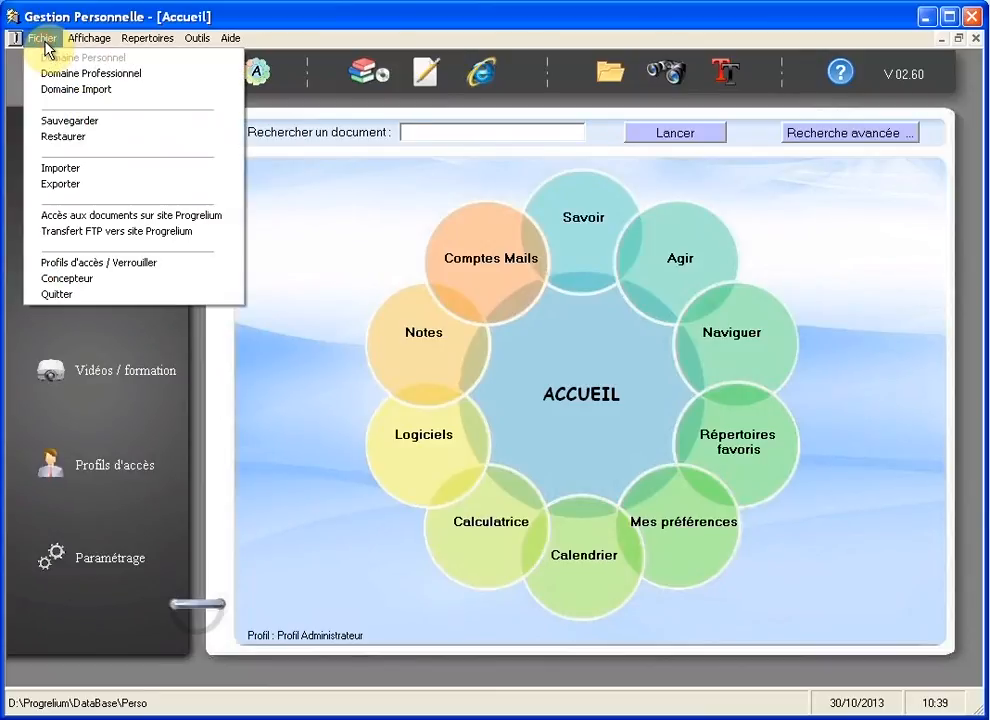
click(150, 264)
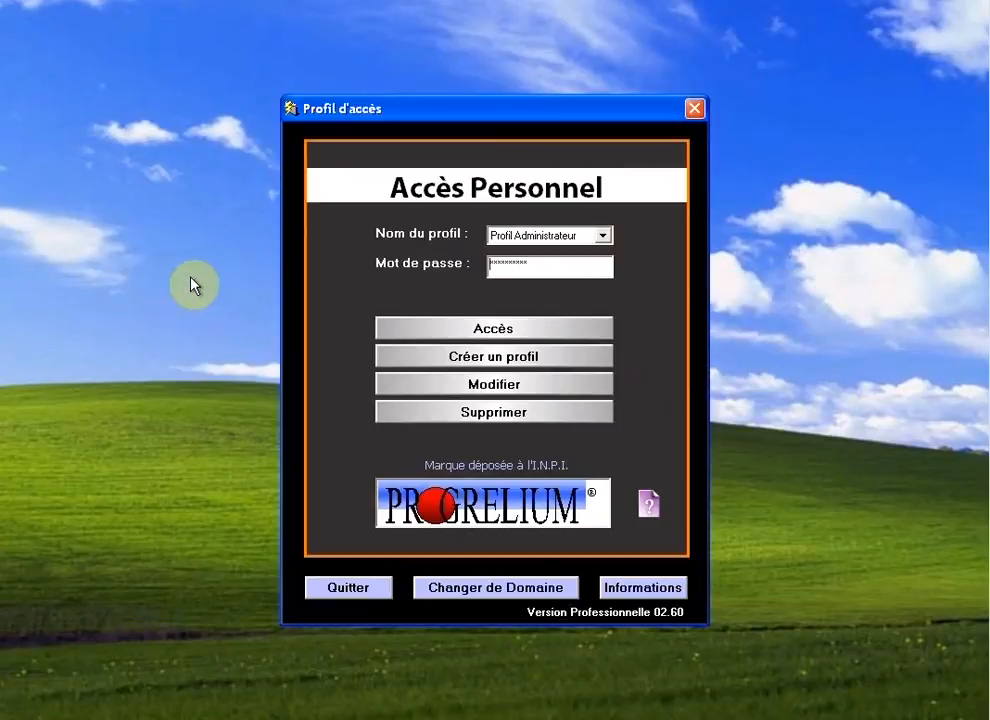
click(602, 236)
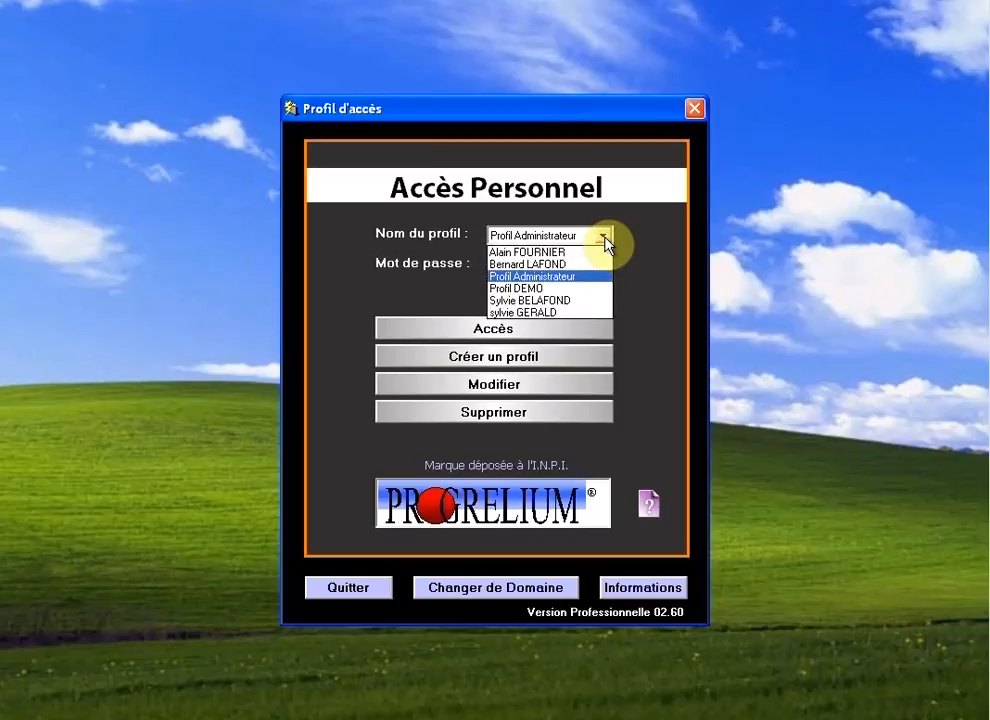
click(570, 307)
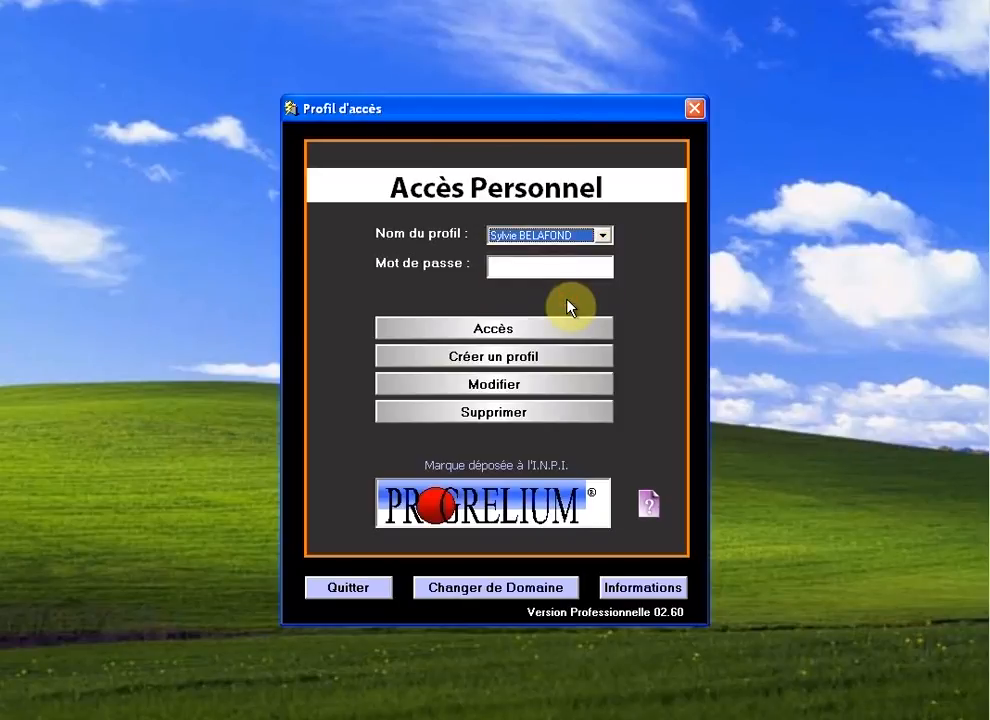
click(506, 332)
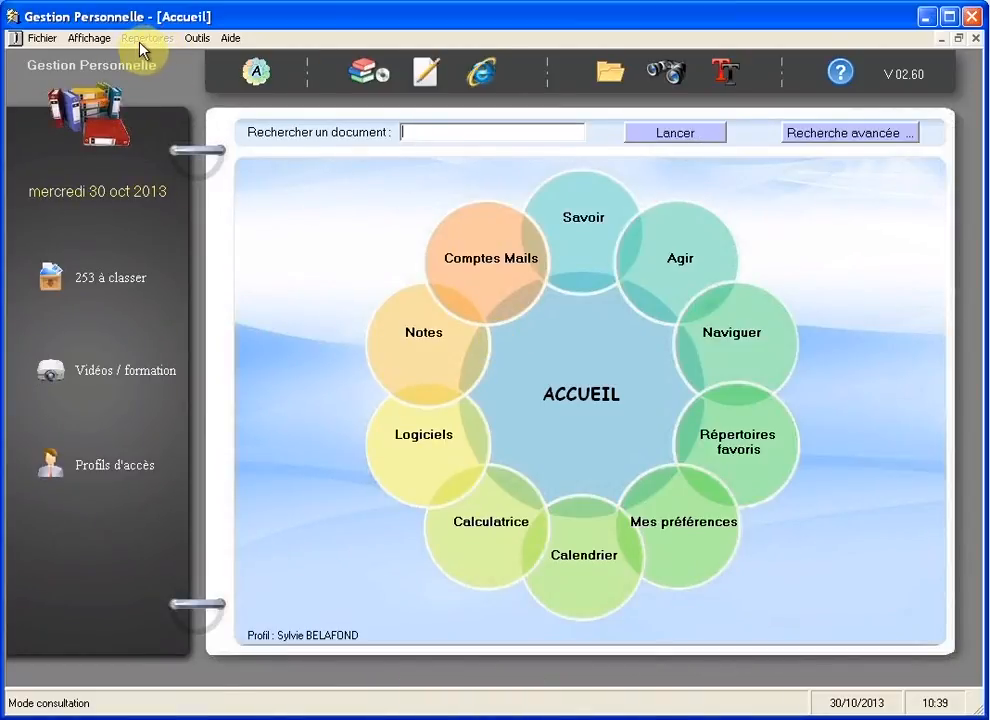
click(199, 39)
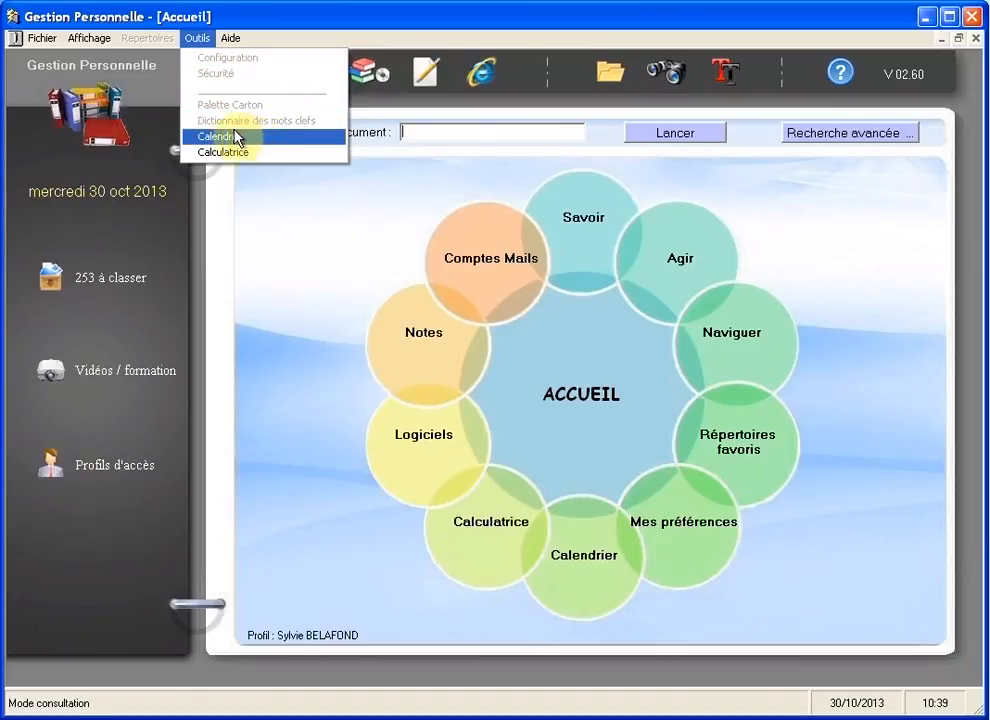
mouse_move(85, 40)
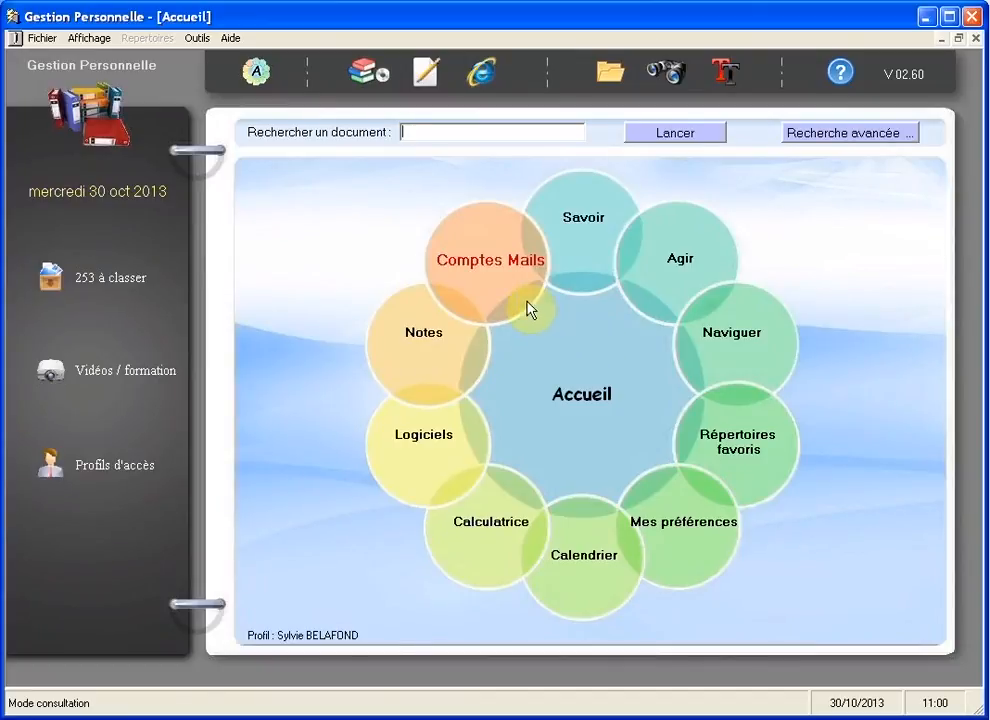
click(200, 40)
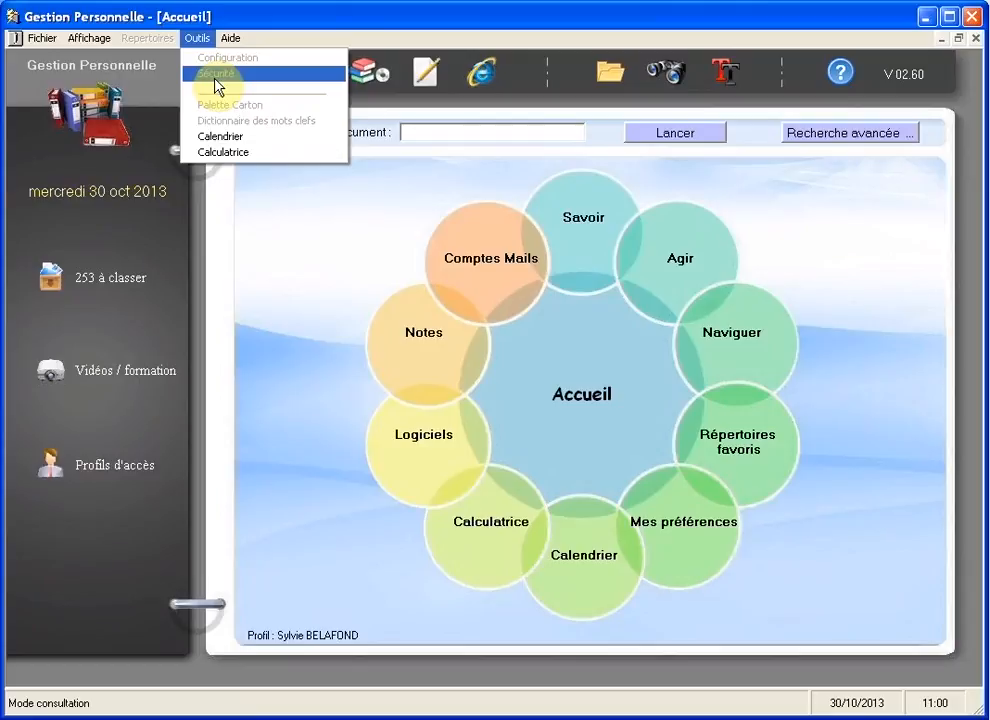
click(301, 191)
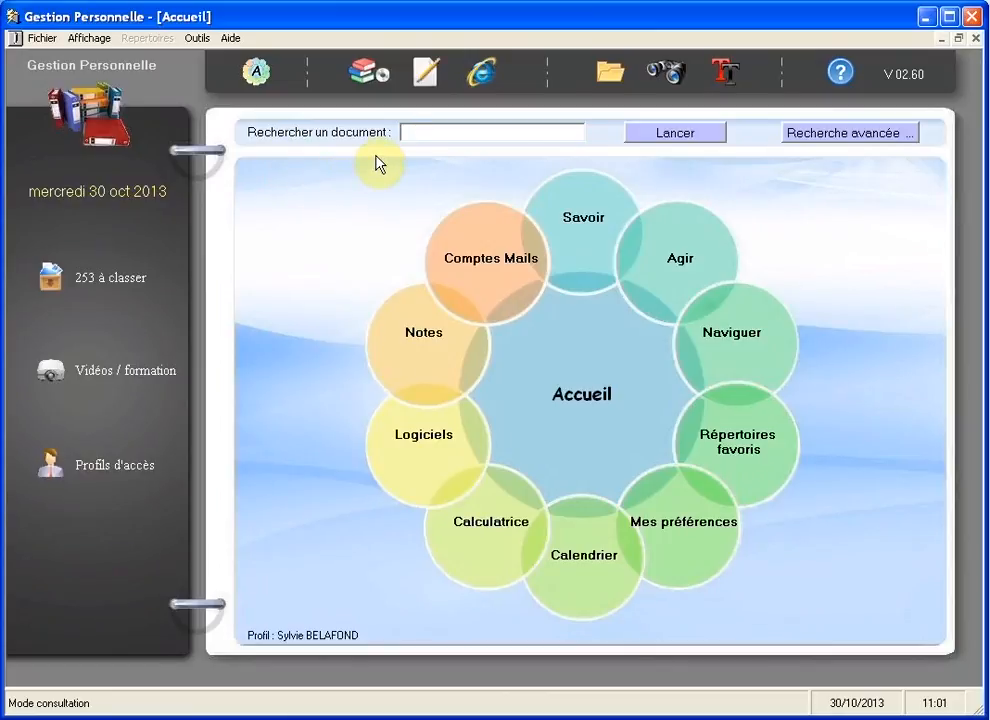
click(360, 80)
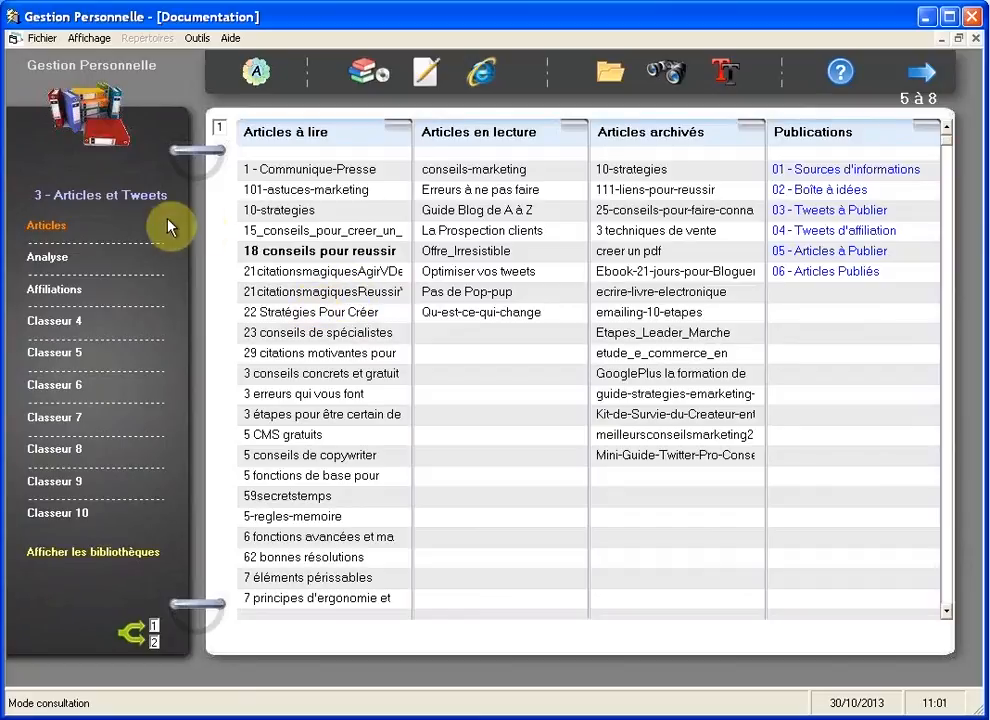
click(256, 74)
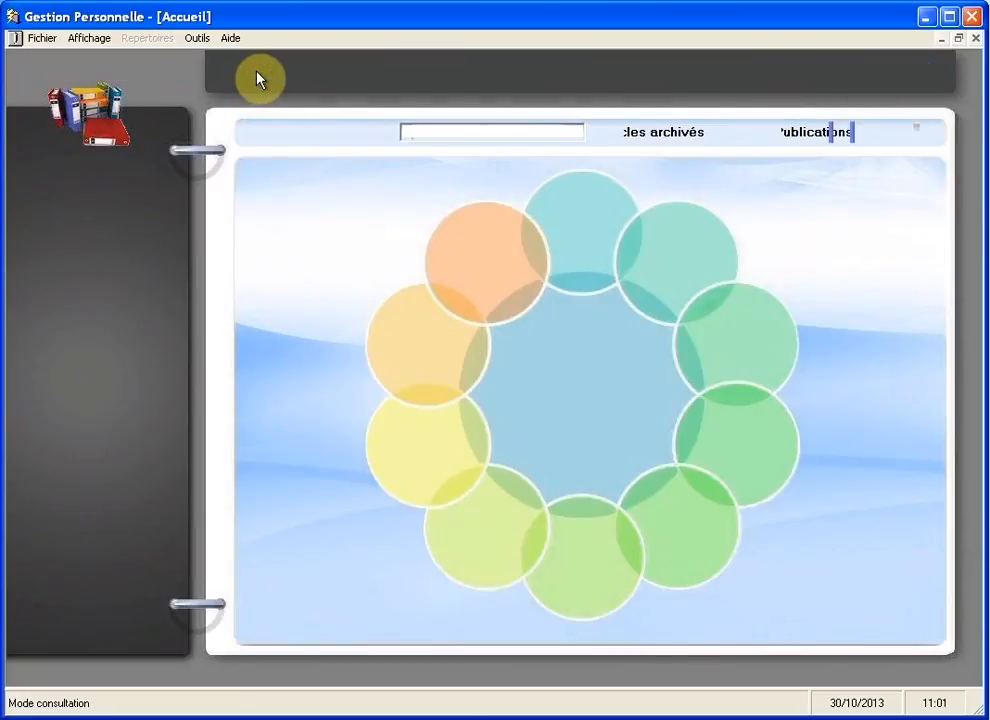